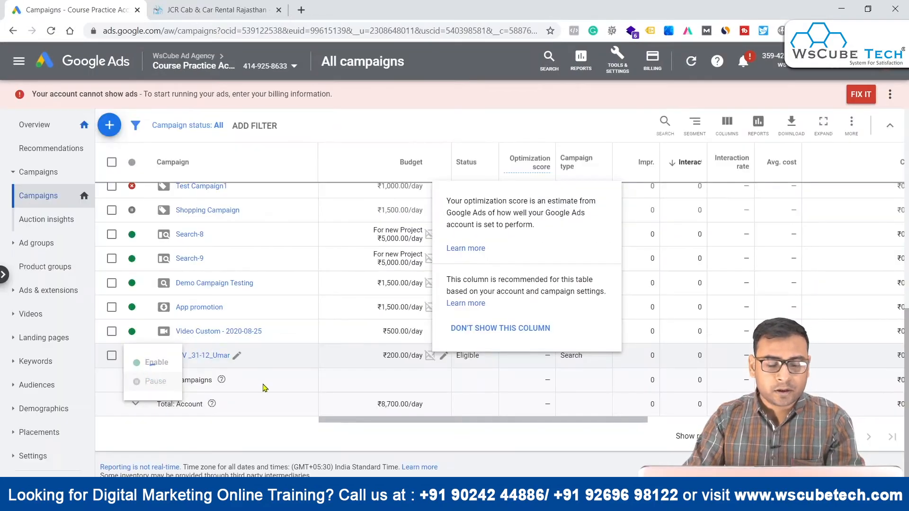
- Pause the last campaign in the list and open Keyword Planner
left_click(151, 379)
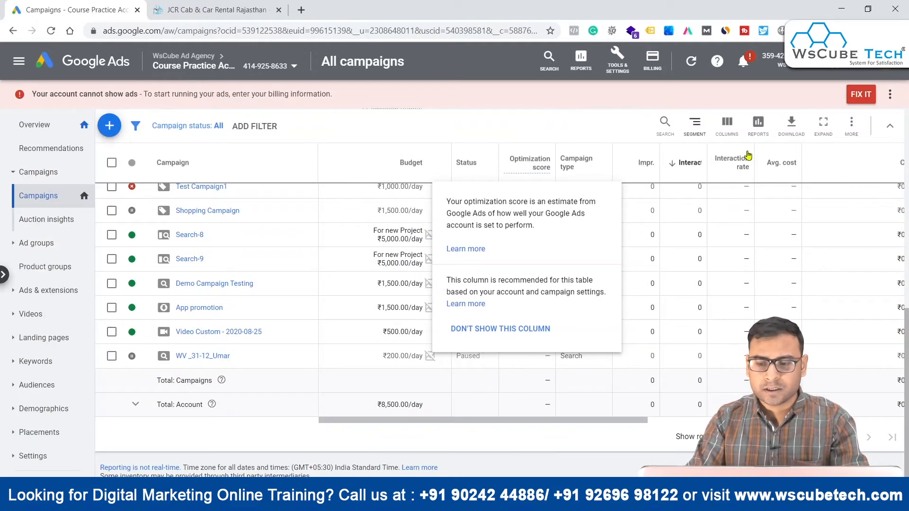
left_click(618, 59)
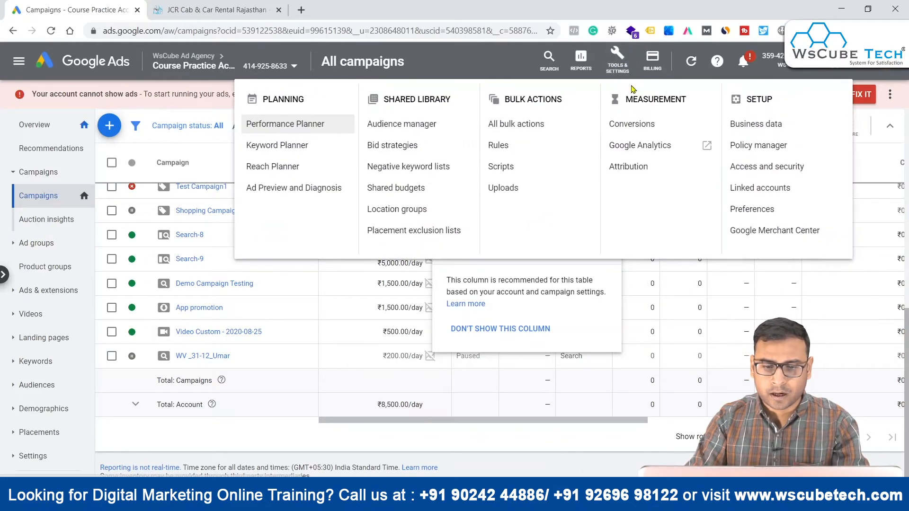
left_click(279, 147)
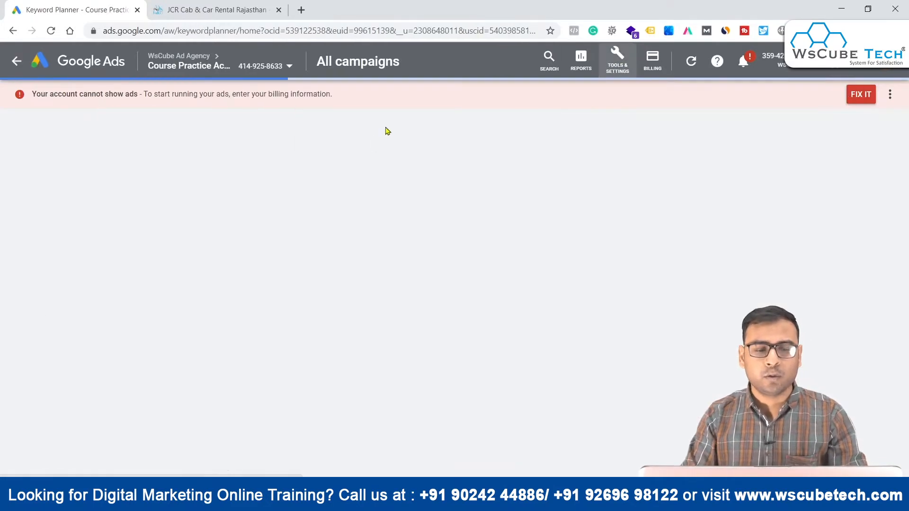
- Switch to the untitled Notepad keyword list and reposition its window so Keyword Planner's Discover new keywords option is accessible
mouse_move(481, 501)
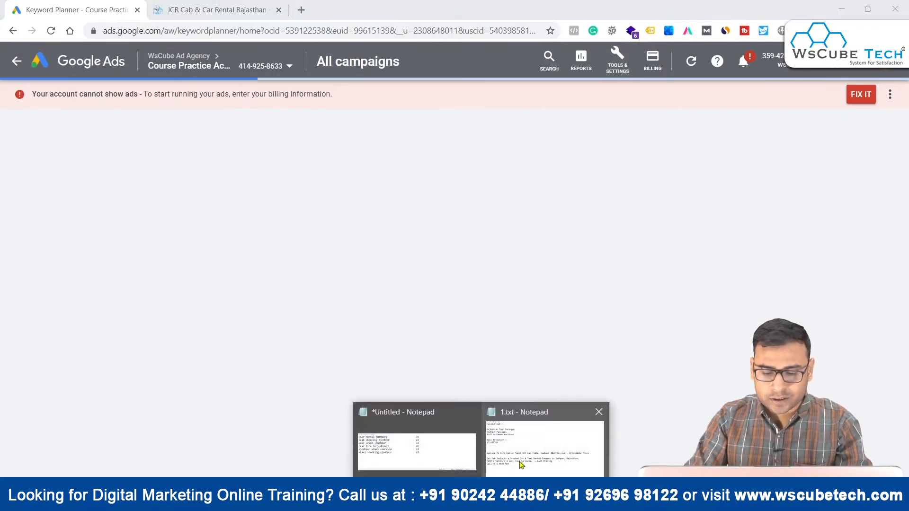
left_click(432, 451)
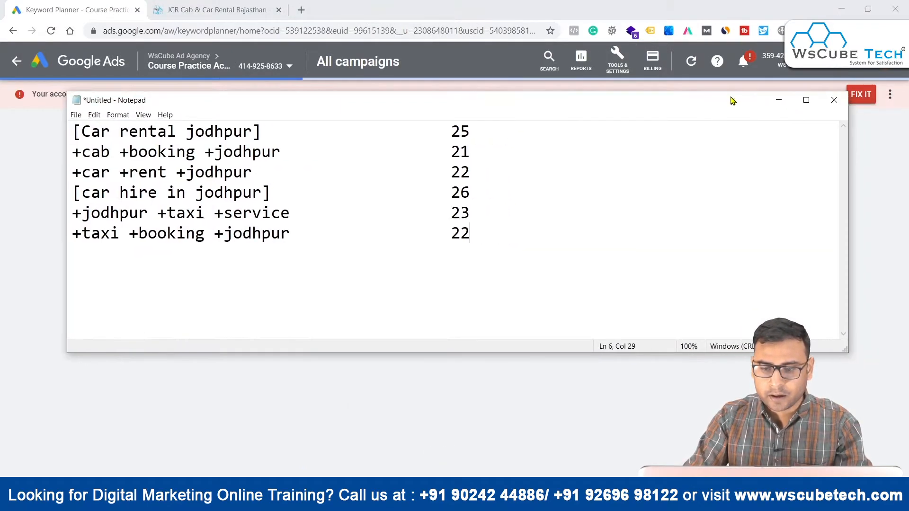
left_click_drag(847, 179, 722, 158)
left_click_drag(329, 101, 534, 160)
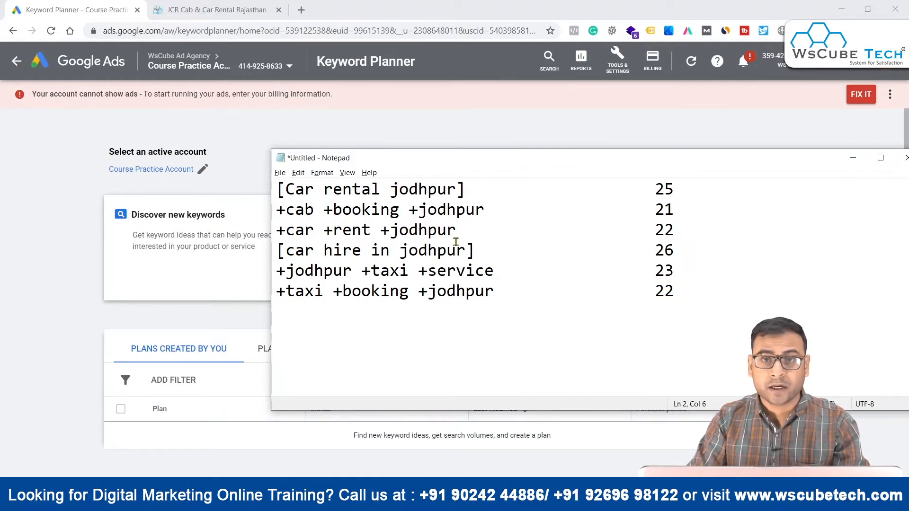
- Discover new keywords starting from "Car rental jodhpur", copied from the Notepad list without its brackets, and get the results
left_click(167, 237)
left_click(351, 251)
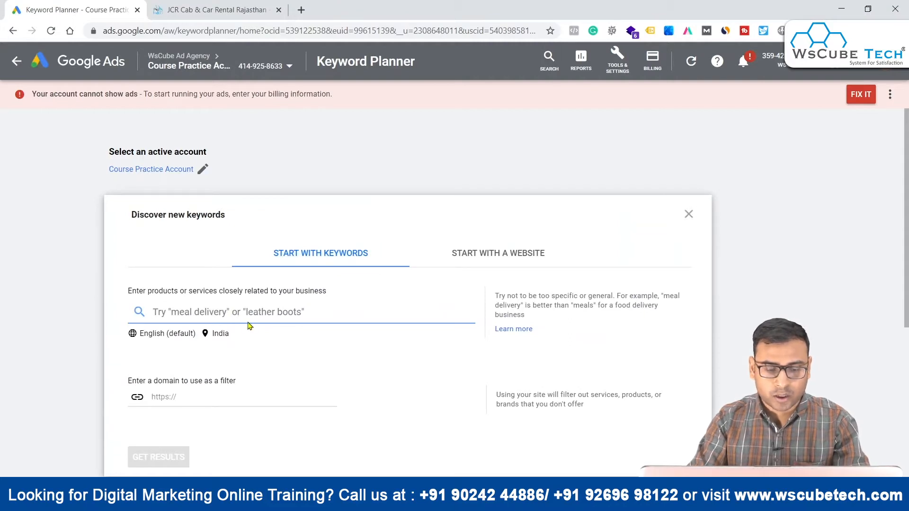
mouse_move(452, 502)
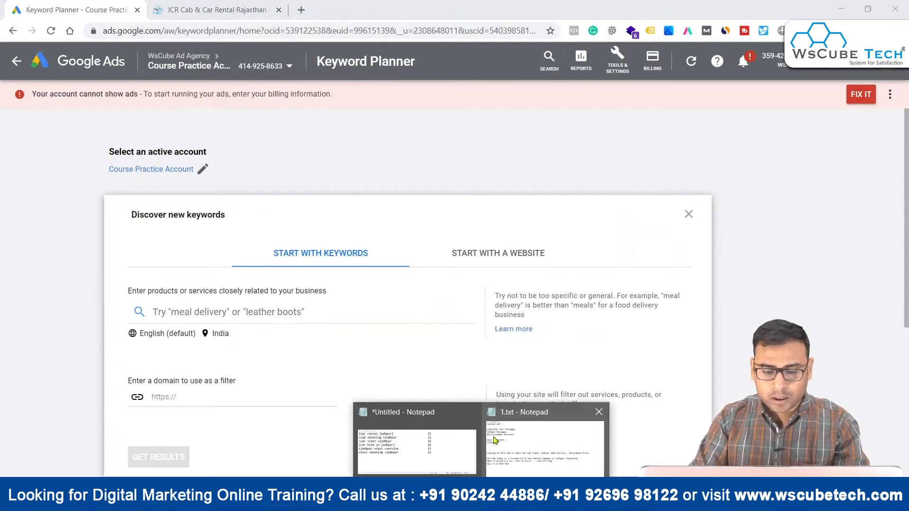
left_click(434, 449)
left_click_drag(457, 189, 282, 190)
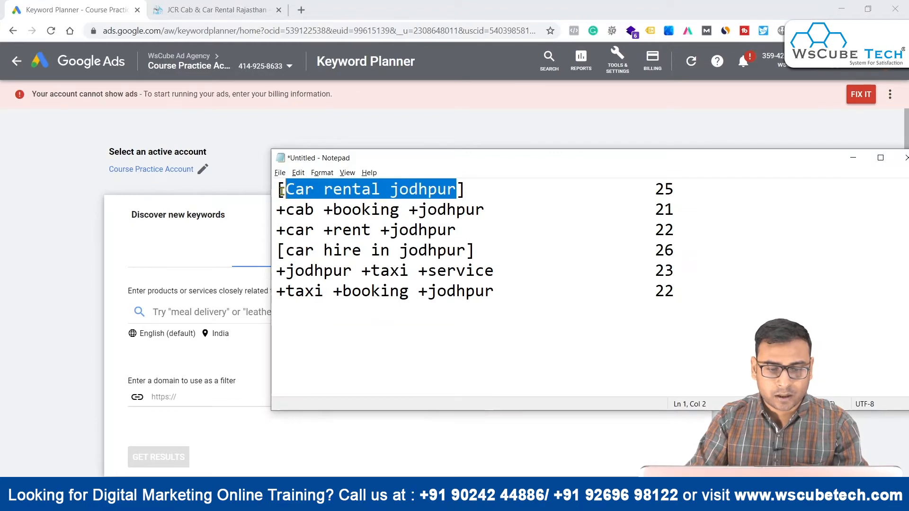
key("ctrl+c")
left_click(185, 310)
key("ctrl+v")
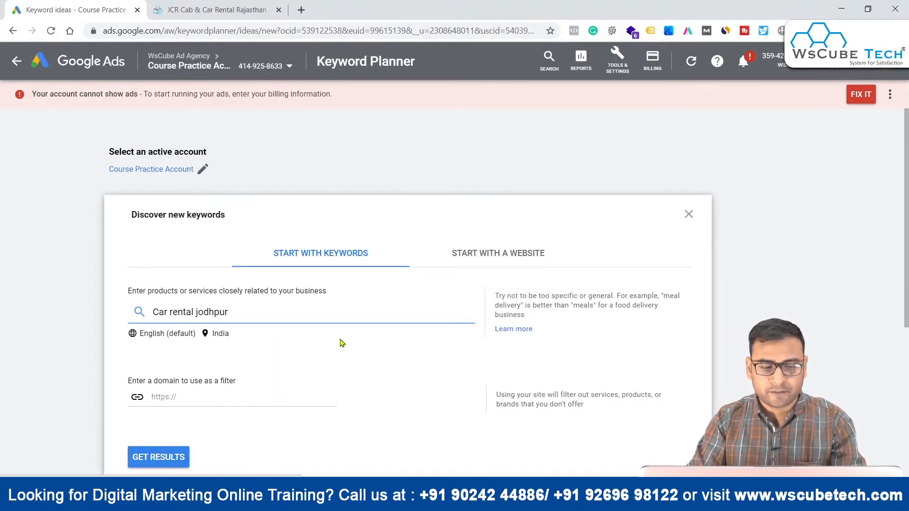
key("Return")
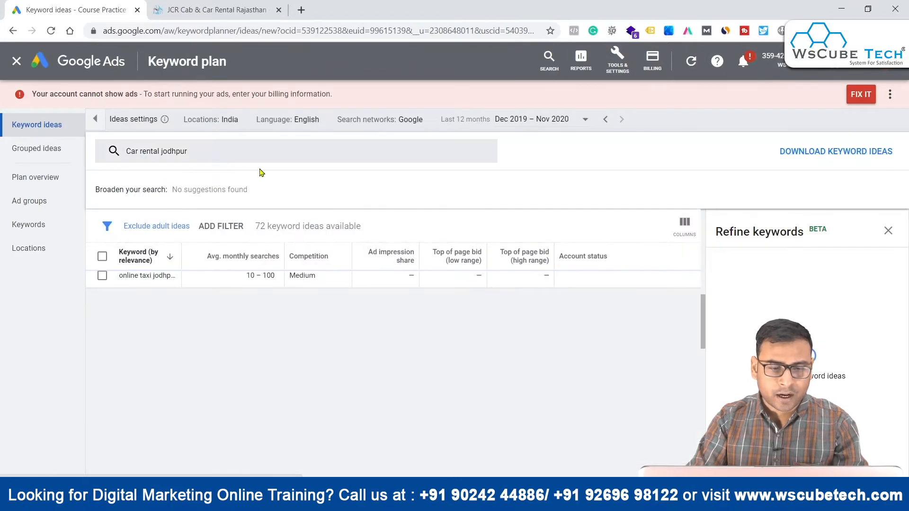
- Reopen the keyword search and add "cab booking jodhpur" from the Notepad list, without the plus signs
left_click(290, 206)
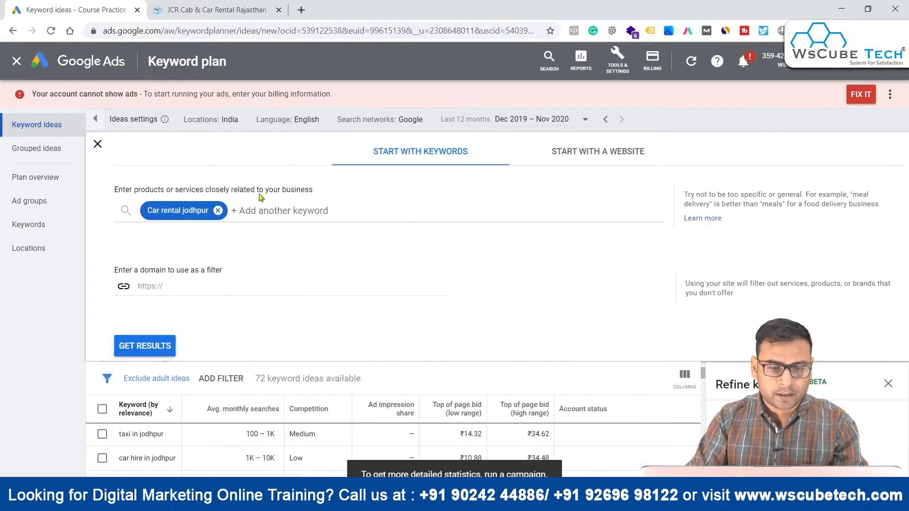
key("alt+Tab")
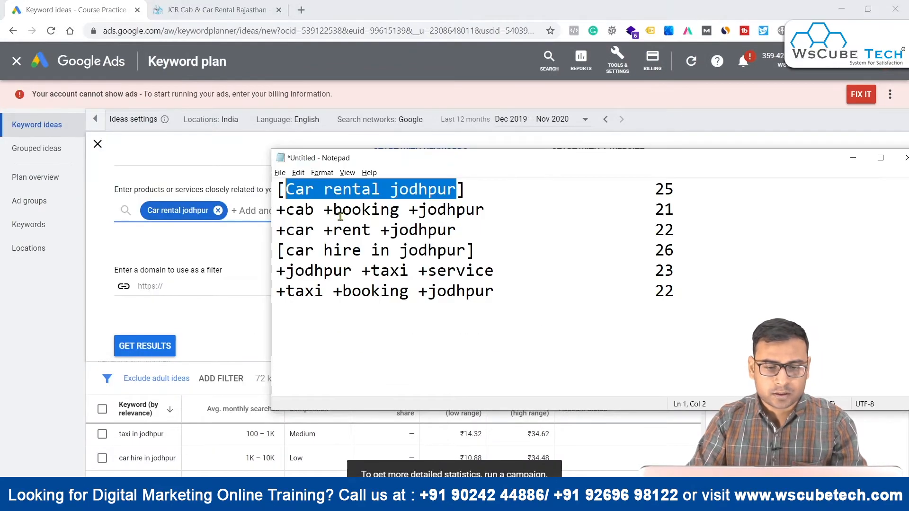
left_click_drag(285, 209, 502, 219)
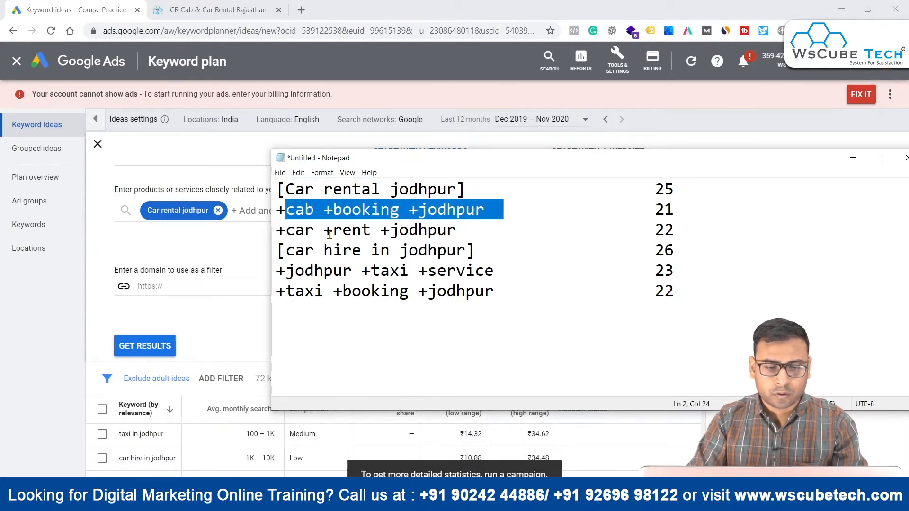
key("ctrl+c")
key("alt+Tab")
key("ctrl+v")
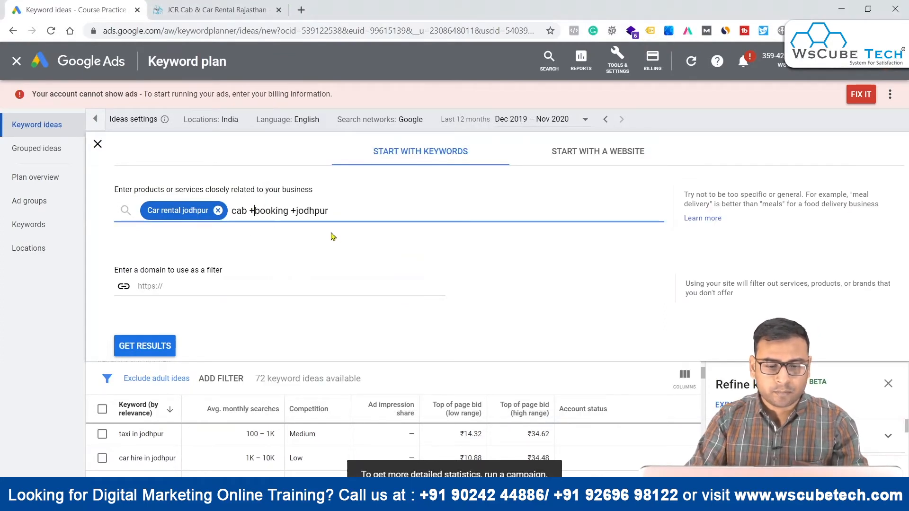
left_click(254, 211)
key("BackSpace")
key("BackSpace")
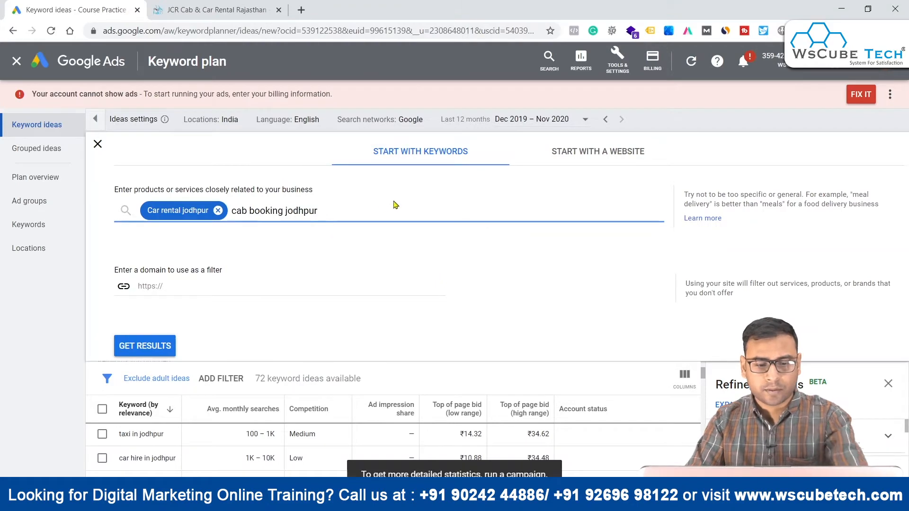
key("Return")
- Copy the third Notepad keyword into the keyword search and add it as "car rent jodhpur" without plus signs
key("alt+Tab")
left_click(289, 230)
left_click_drag(288, 231, 451, 227)
key("ctrl+c")
key("alt+Tab")
left_click(367, 214)
key("ctrl+v")
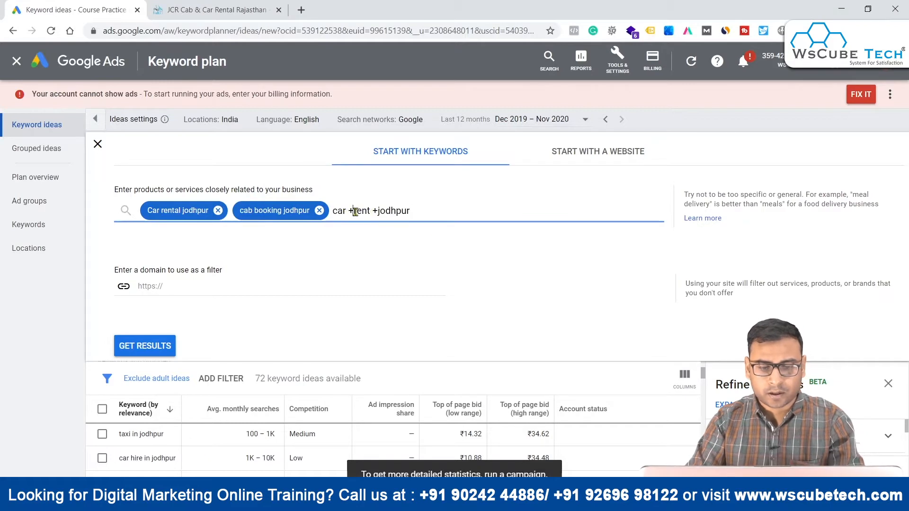
key("BackSpace")
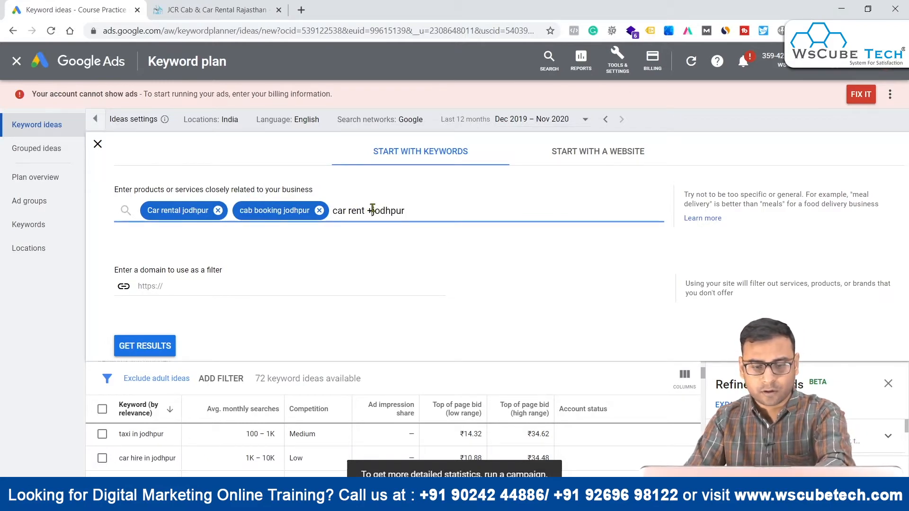
left_click(372, 210)
key("BackSpace")
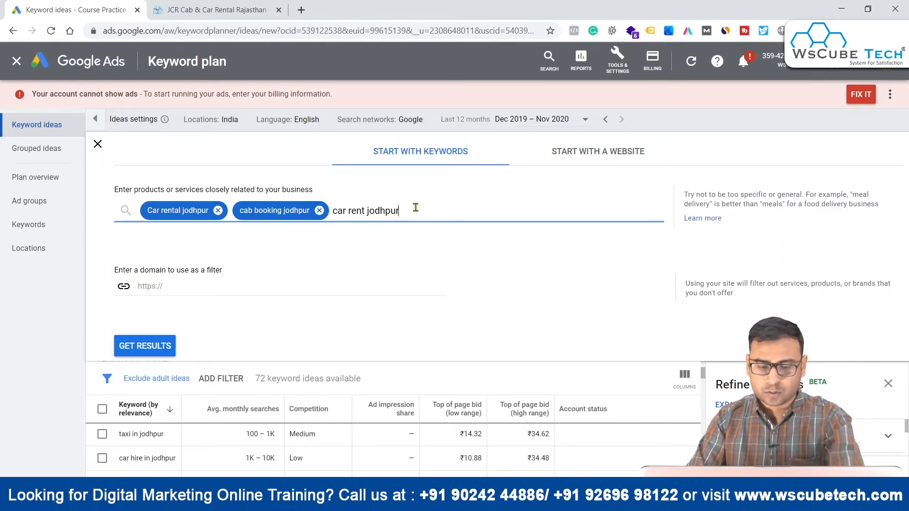
key("Return")
- Copy "car hire in jodhpur" from the Notepad list without its brackets and add it to the keyword search
key("alt+Tab")
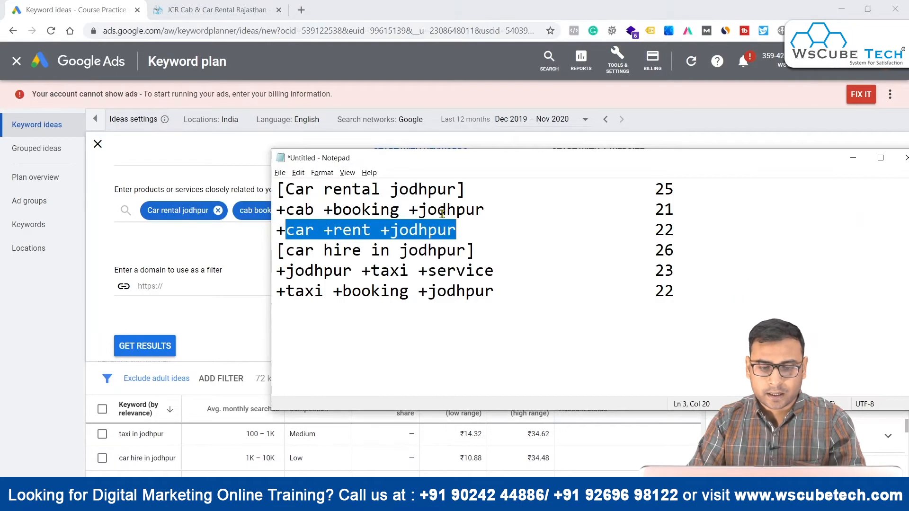
left_click_drag(287, 251, 468, 249)
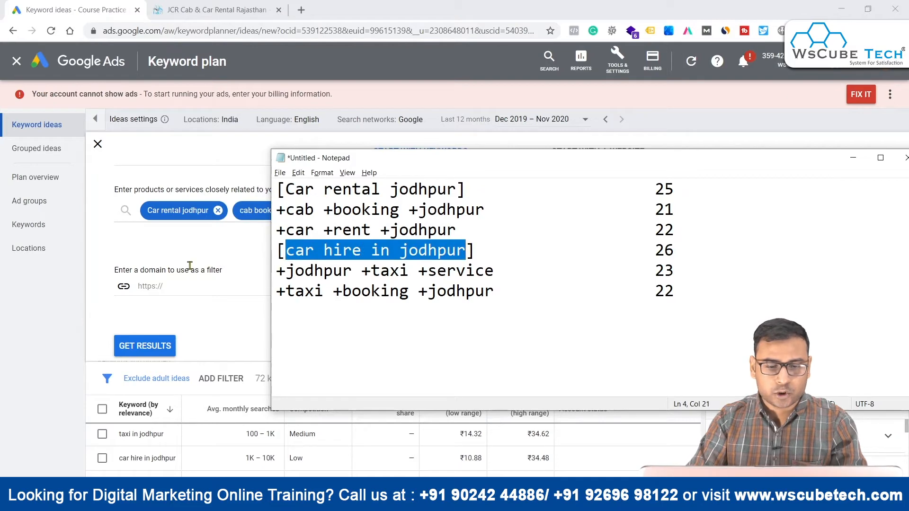
key("ctrl+c")
key("alt+Tab")
left_click(467, 211)
key("ctrl+v")
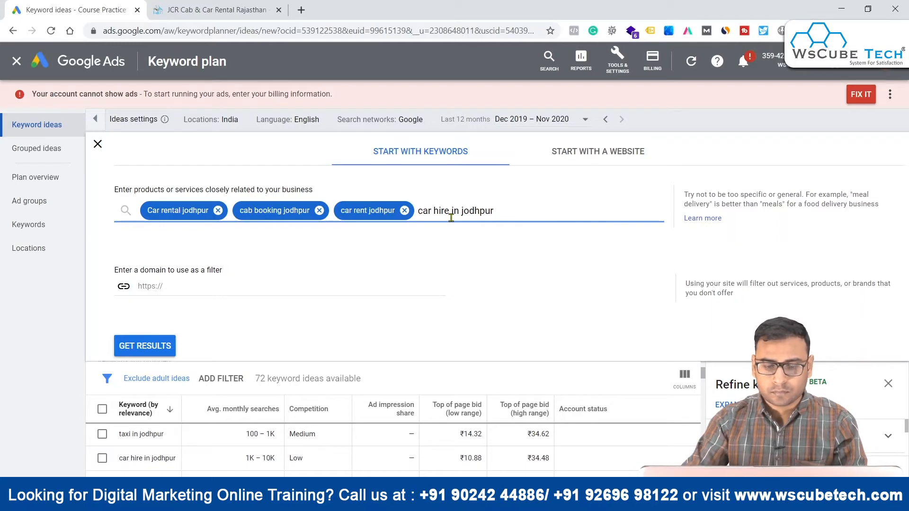
key("Return")
- Add "jodhpur taxi service" from the Notepad list to the keyword search, removing the plus signs
key("alt+Tab")
left_click_drag(286, 274, 493, 272)
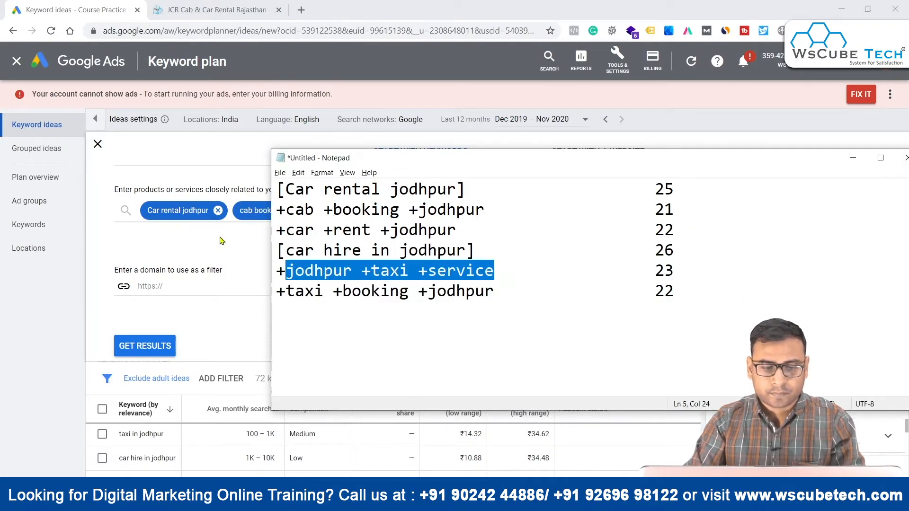
key("ctrl+c")
key("alt+Tab")
left_click(546, 206)
key("ctrl+v")
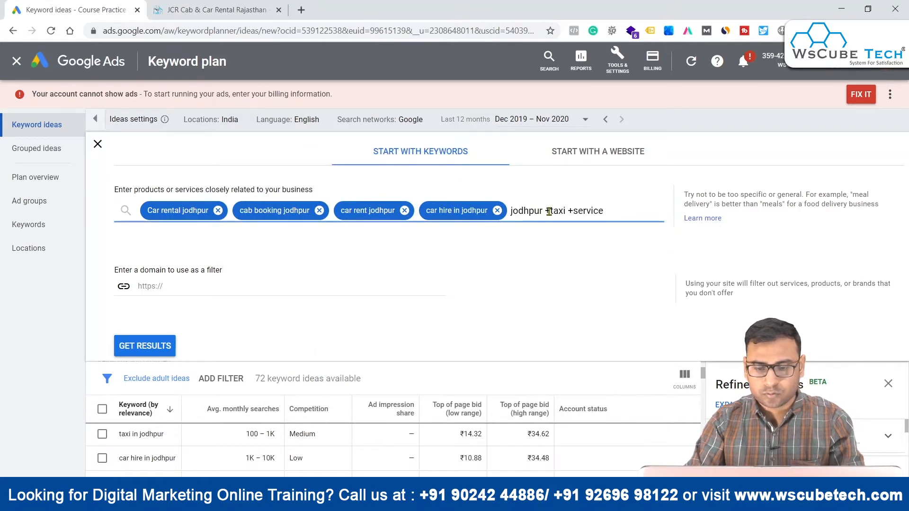
key("BackSpace")
left_click(567, 211)
key("BackSpace")
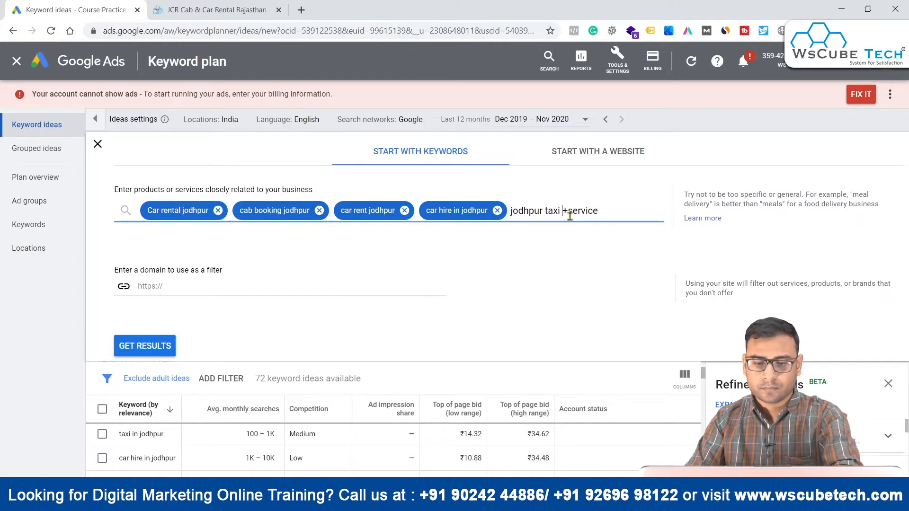
key("BackSpace")
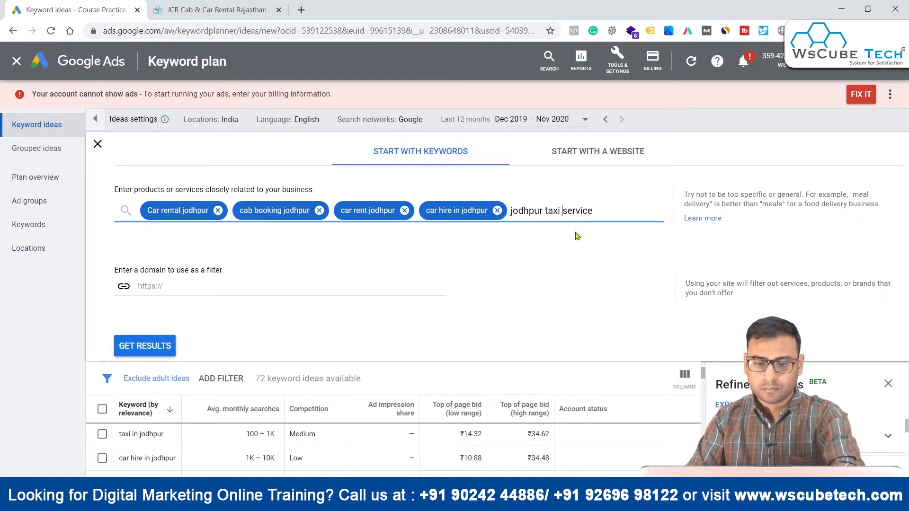
left_click(570, 253)
- Add the last Notepad keyword as "taxi booking jodhpur" without plus signs and get results for all entered keywords
key("alt+Tab")
left_click_drag(285, 291, 516, 291)
key("ctrl+c")
left_click(205, 239)
key("ctrl+v")
key("BackSpace")
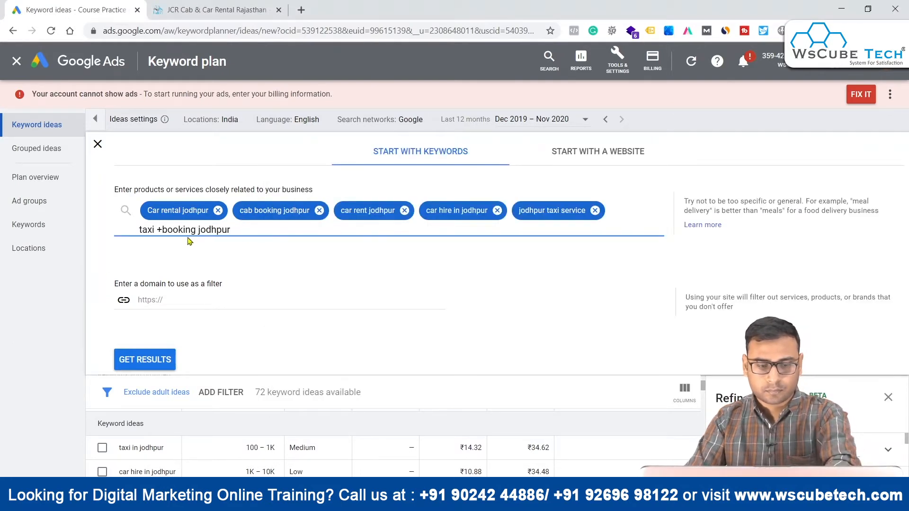
key("BackSpace")
key("Return")
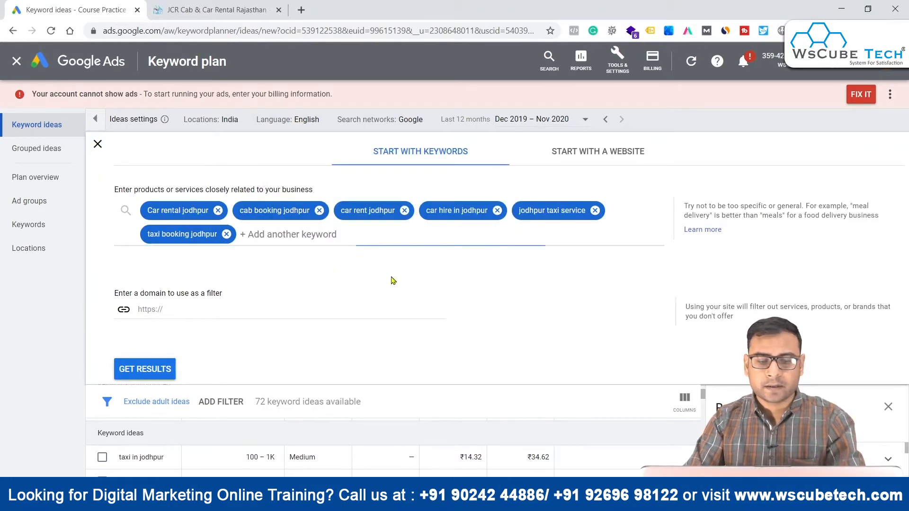
left_click(145, 369)
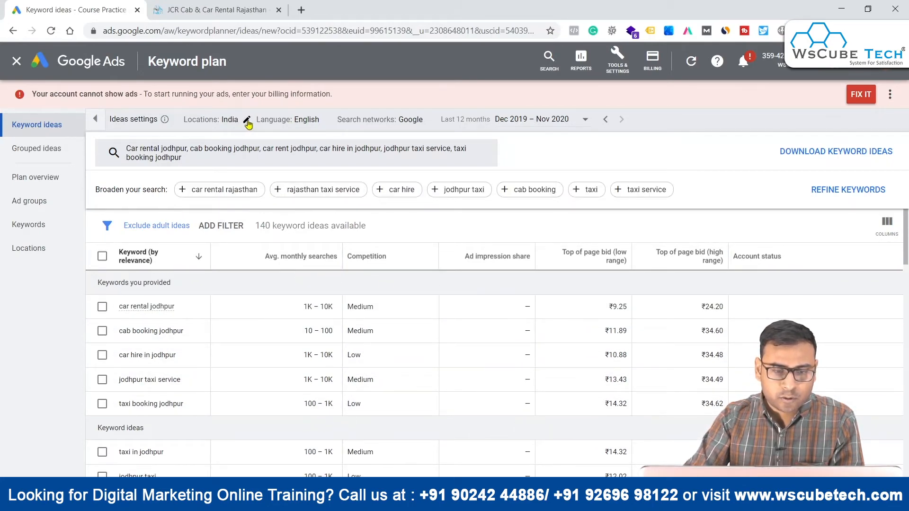
- Add the city Jodhpur, Rajasthan, India to the targeted locations of the keyword ideas and save
left_click(247, 120)
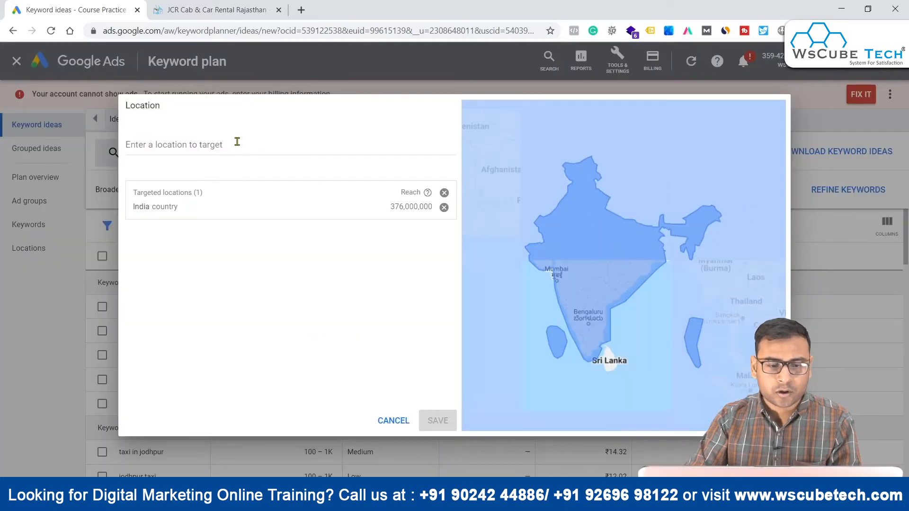
type("Jodhpur")
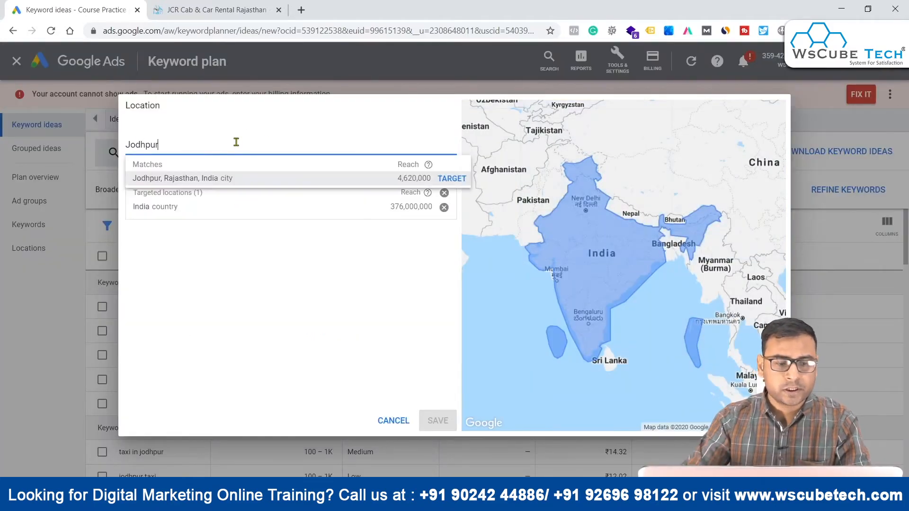
left_click(221, 178)
left_click(428, 421)
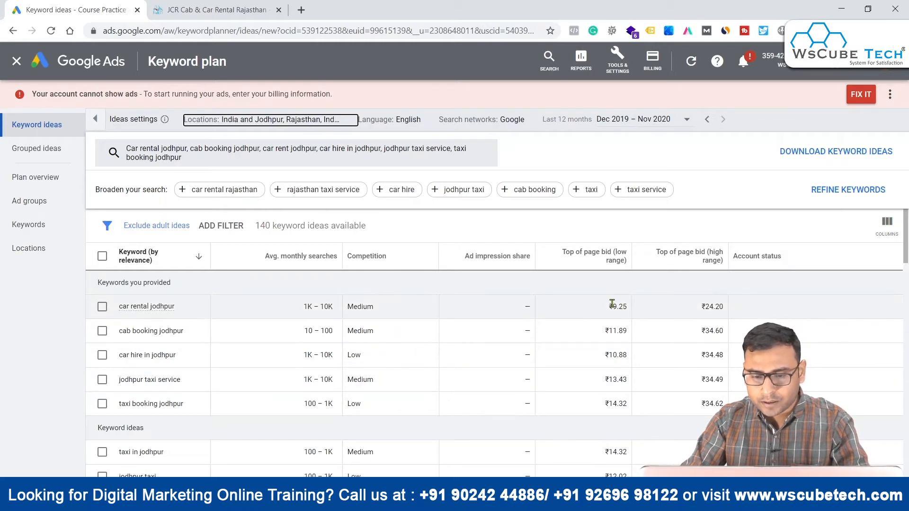
- Check the low-range top of page bid for "car rental jodhpur" and launch the Windows calculator (calc)
left_click_drag(610, 305, 623, 306)
left_click(636, 306)
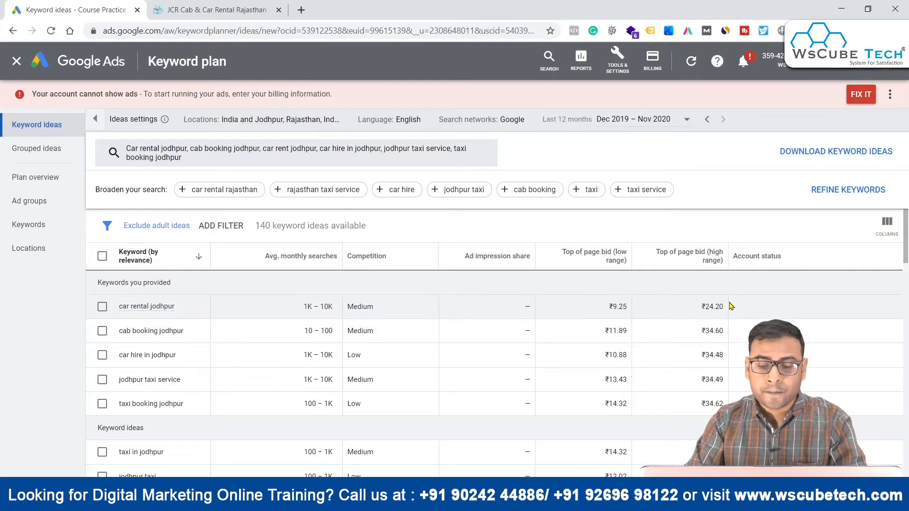
key("super+r")
type("calc")
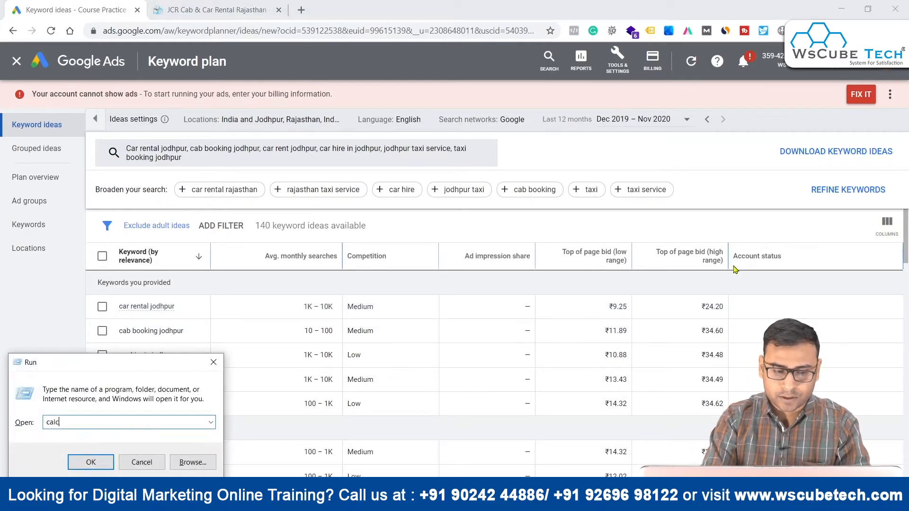
key("Return")
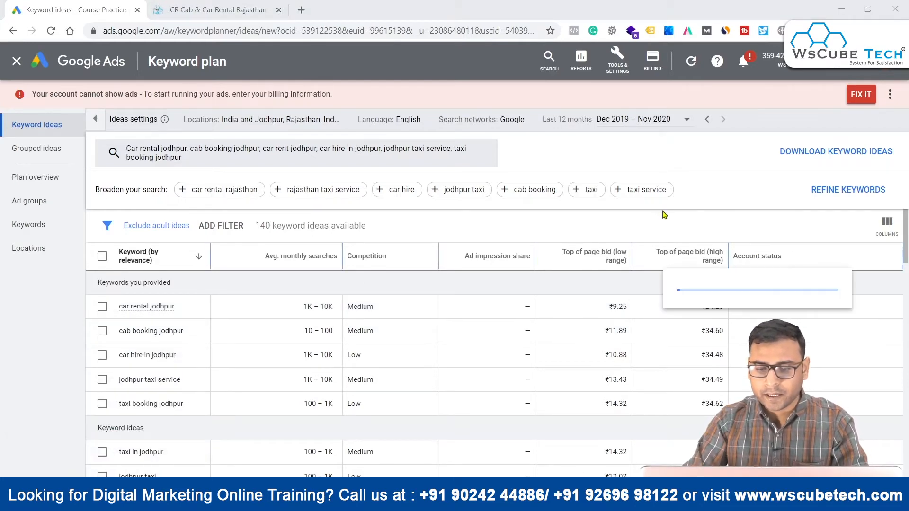
- Calculate the average of 25 and 10 in the calculator, then return to the keyword ideas
left_click_drag(623, 72, 299, 68)
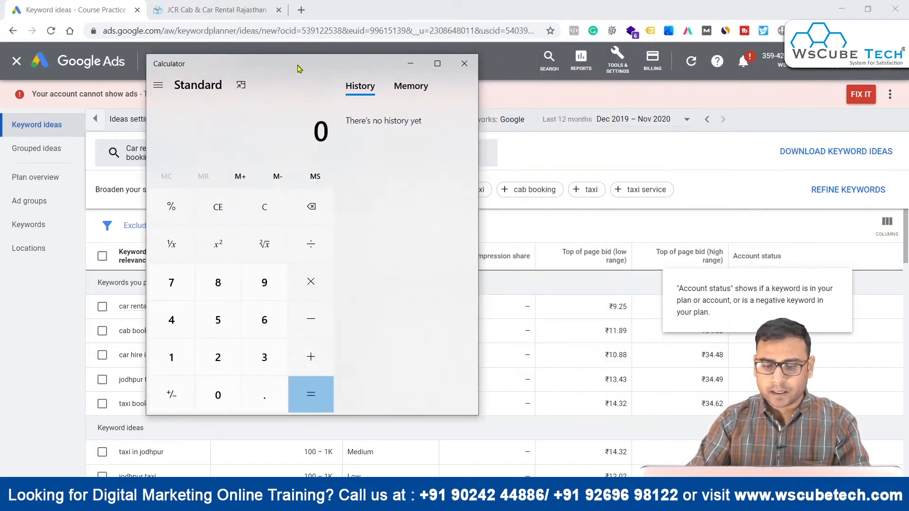
type("510/2")
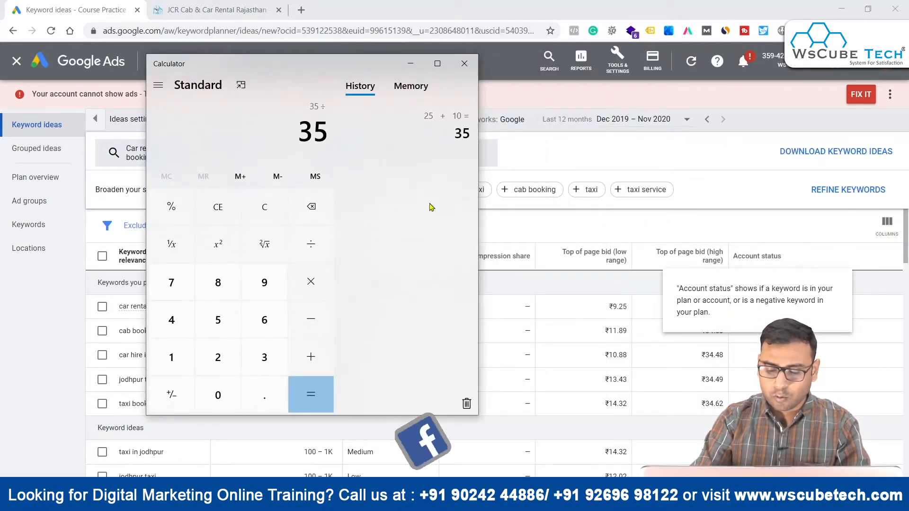
key("Return")
left_click_drag(373, 63, 827, 141)
left_click(548, 176)
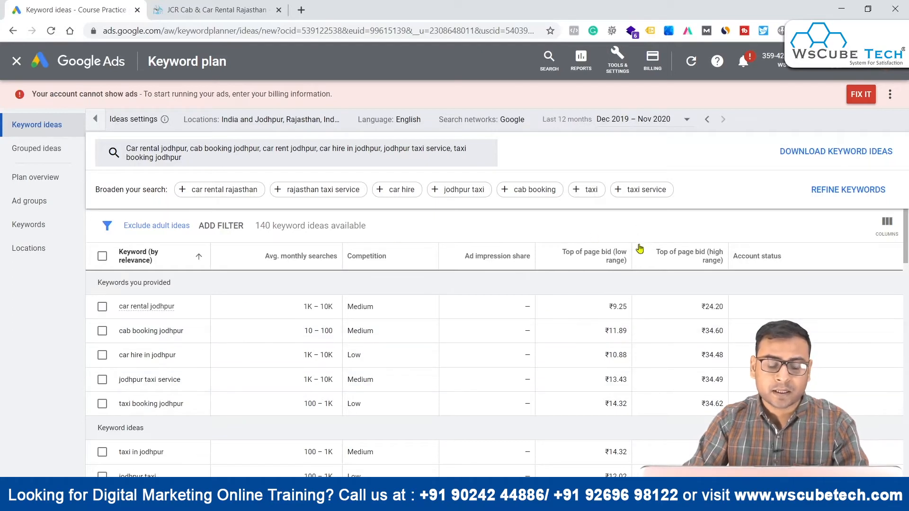
- Select all five provided keywords: car rental, cab booking, car hire, taxi service and taxi booking for Jodhpur
mouse_move(639, 252)
left_click(102, 306)
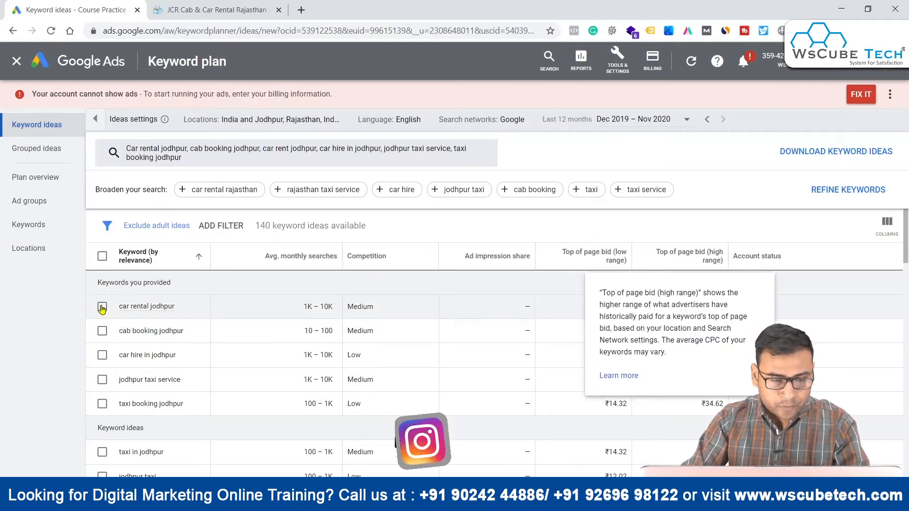
left_click(102, 331)
left_click(102, 355)
left_click(102, 404)
left_click(103, 379)
- Add the selected keywords as broad match to the Generic _Kws ad group of the existing WV _31-12 campaign
left_click(166, 227)
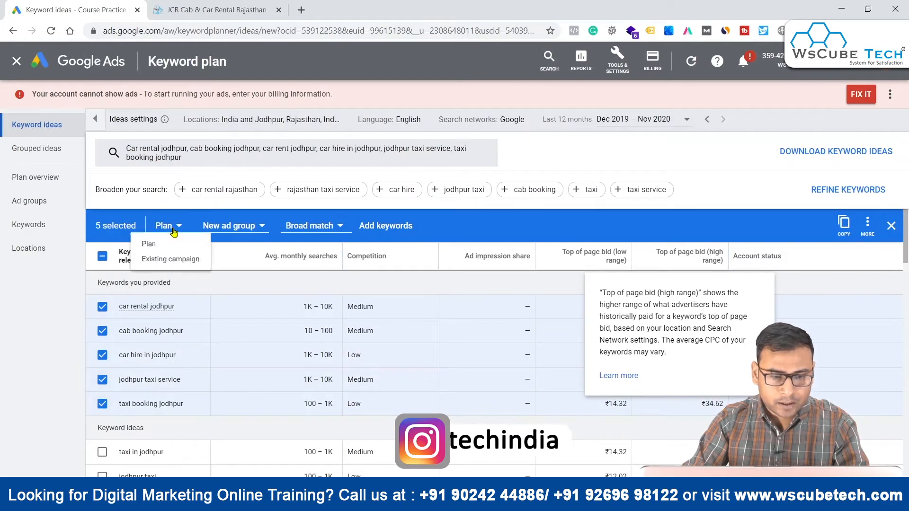
left_click(172, 264)
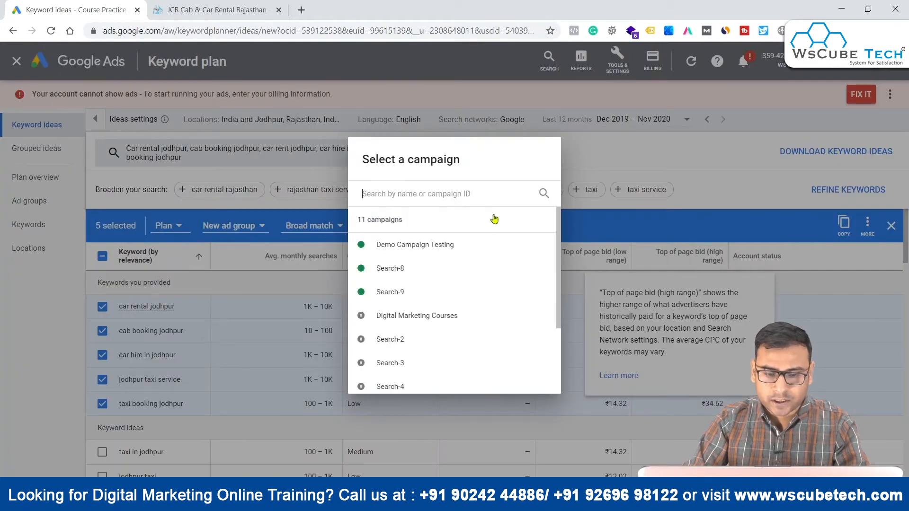
scroll(462, 291, "down", 3)
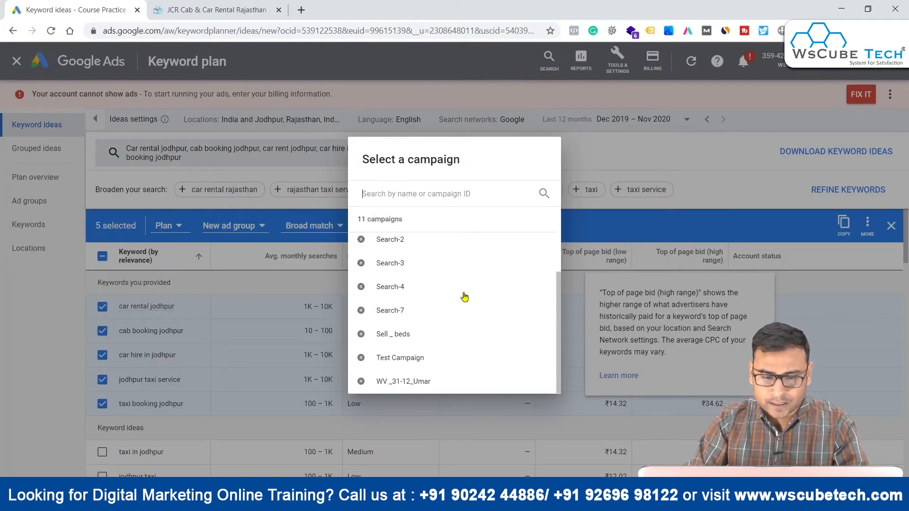
left_click(395, 381)
left_click(342, 309)
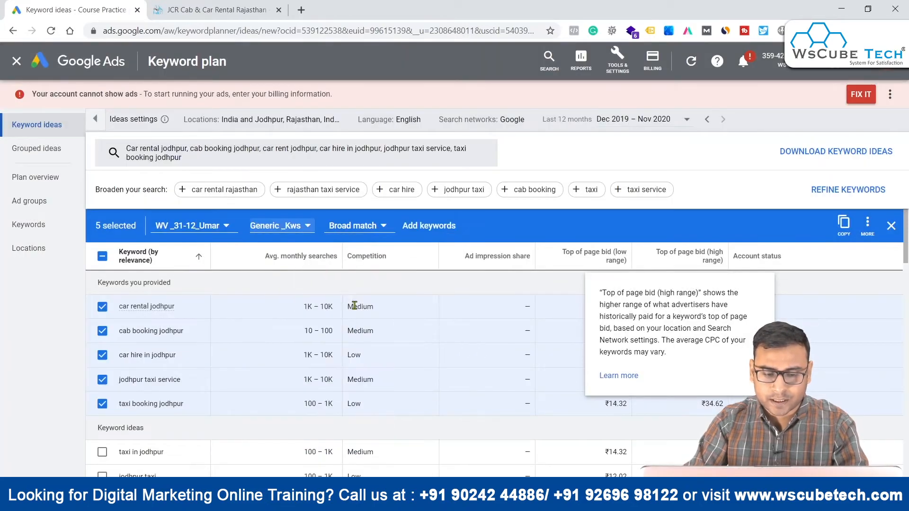
left_click(457, 229)
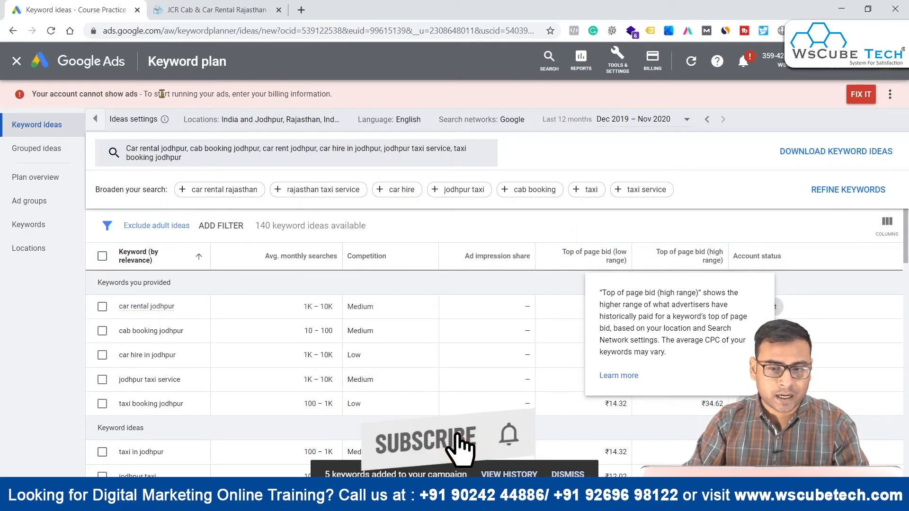
- Leave Keyword Planner and open the Generic _Kws keywords of the WV _31-12 campaign in the Course Practice account
left_click(91, 64)
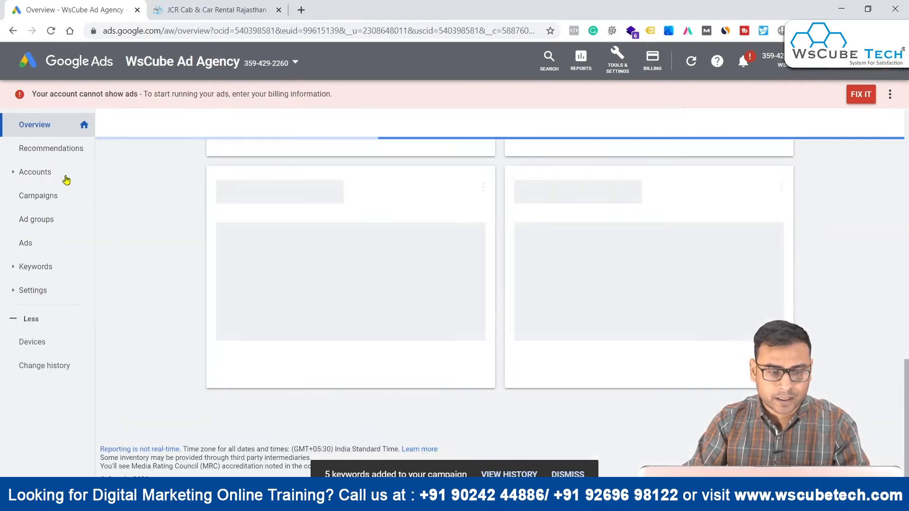
left_click(65, 178)
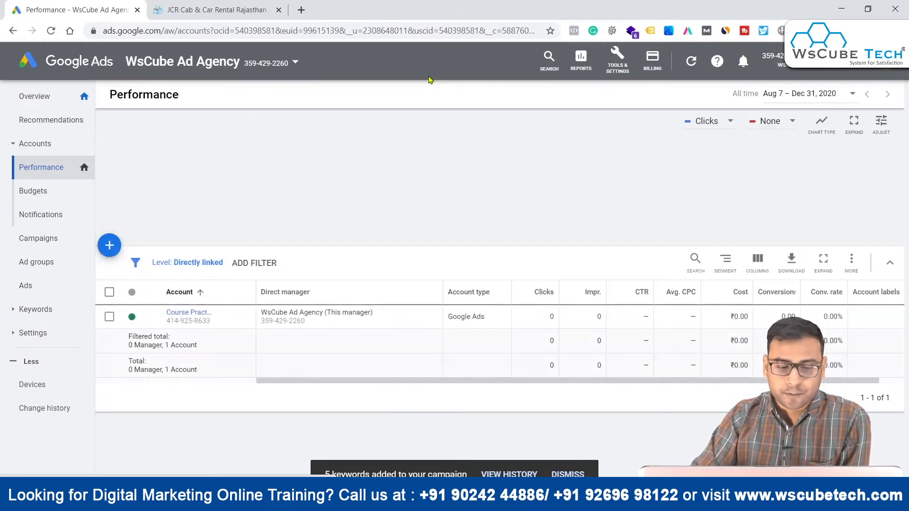
left_click(182, 313)
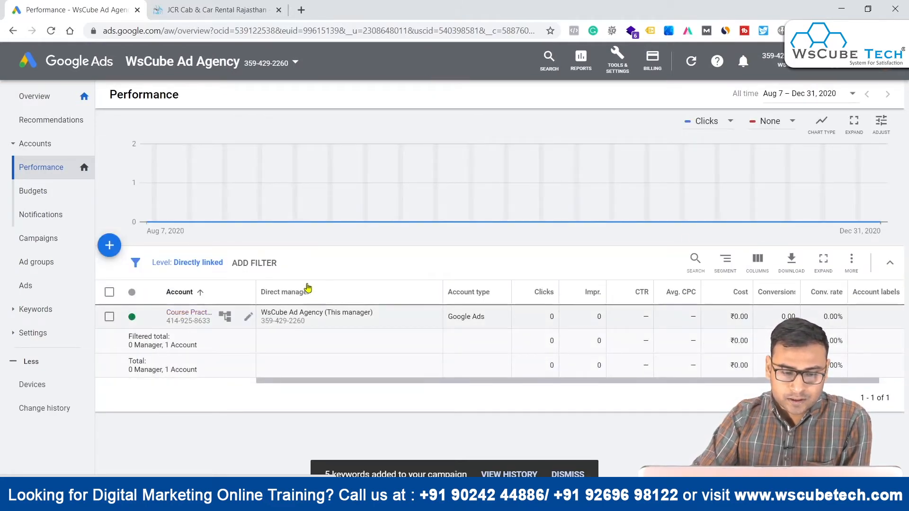
scroll(321, 343, "down", 10)
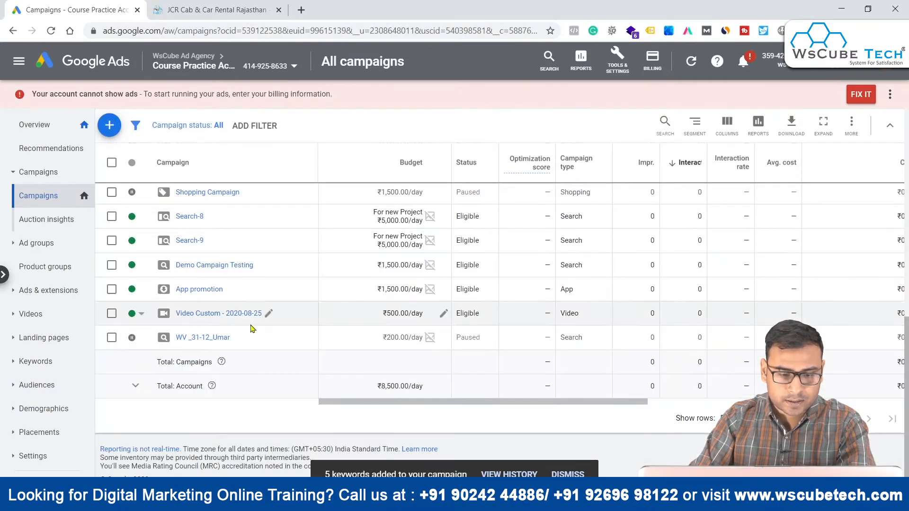
left_click(197, 341)
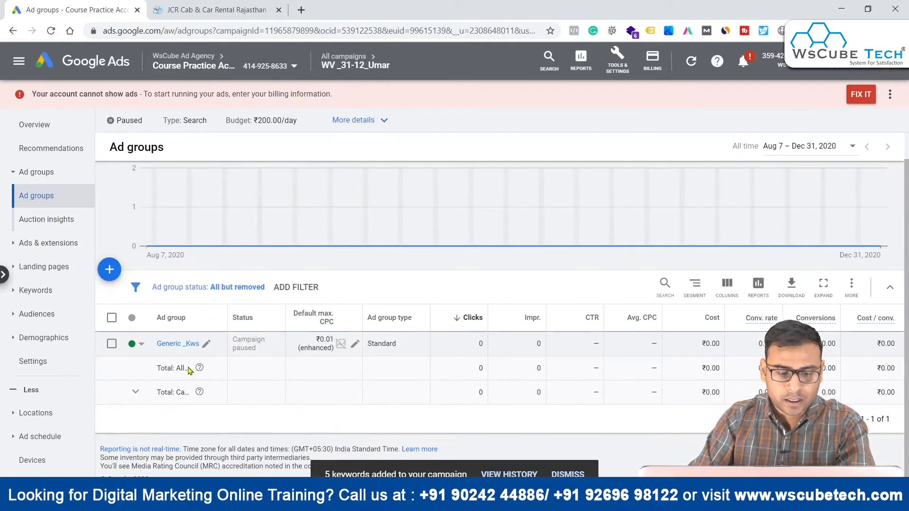
left_click(186, 345)
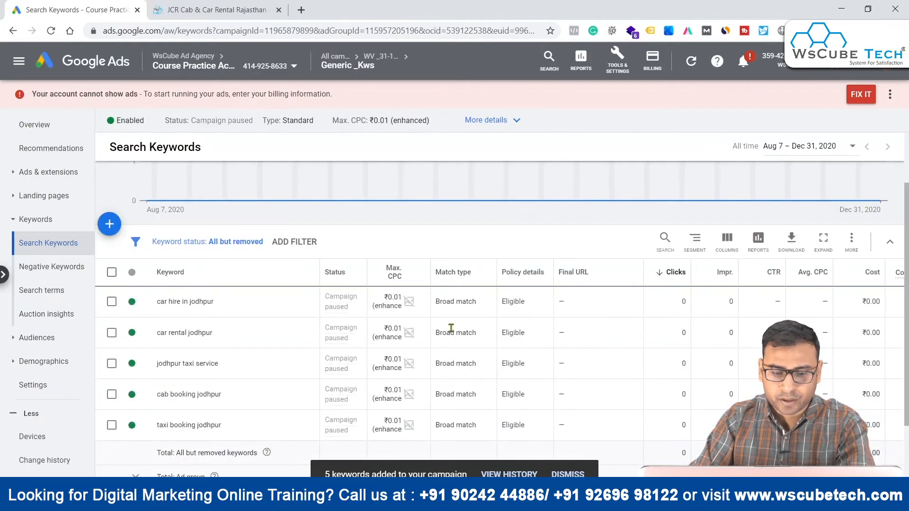
- Set the max. CPC of the keyword "car hire in jodhpur" to ₹16.00 and save it
scroll(420, 392, "down", 2)
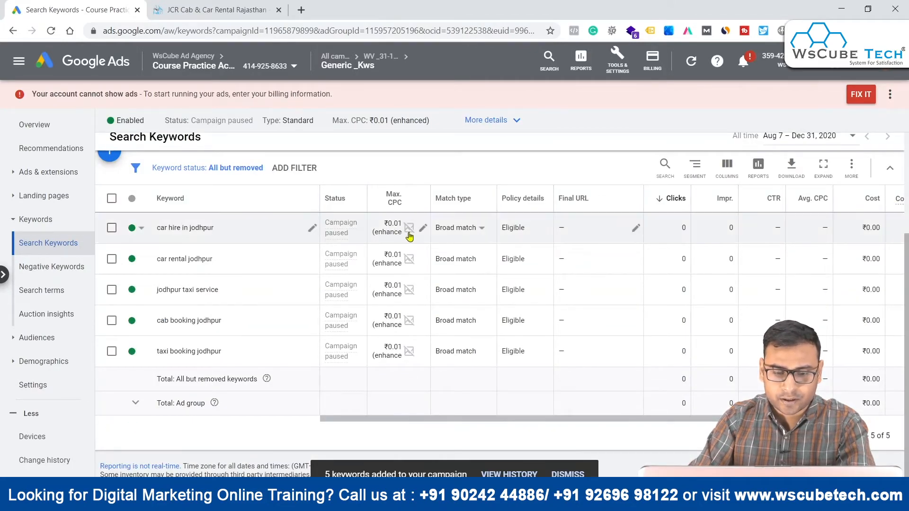
left_click(423, 228)
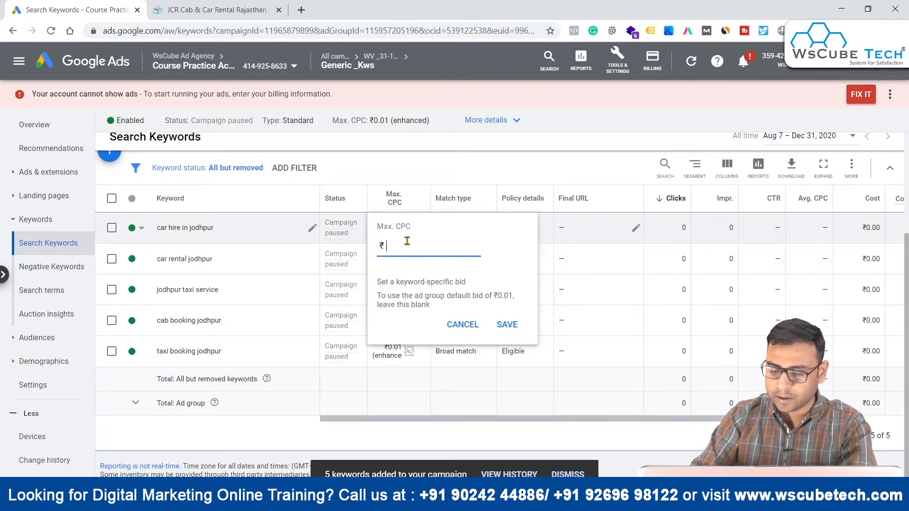
type("16")
left_click(503, 336)
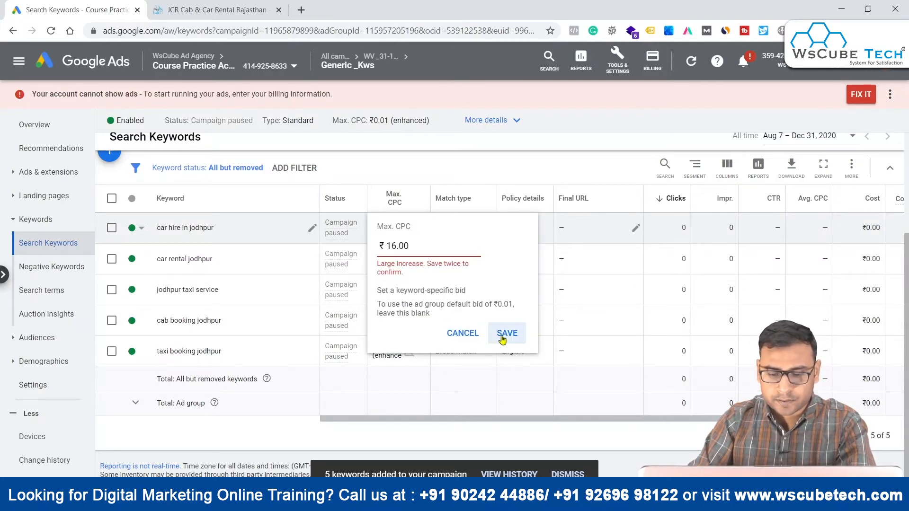
left_click(505, 333)
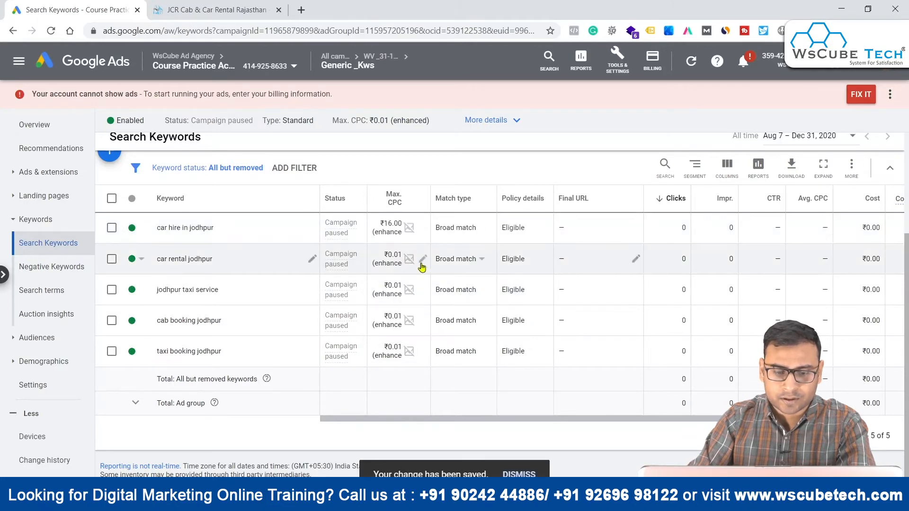
- Set the max. CPC of the keyword "car rental jodhpur" to ₹50.00 and save it
left_click(419, 259)
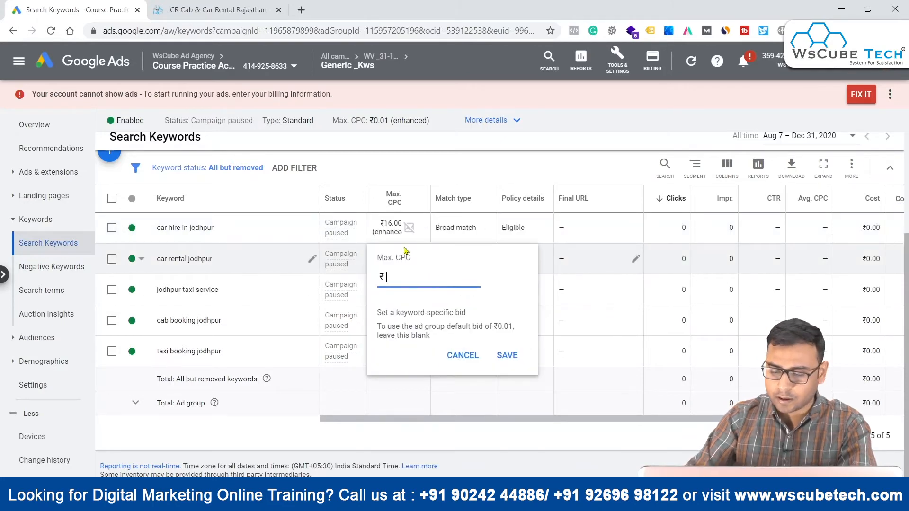
type("50")
left_click(504, 364)
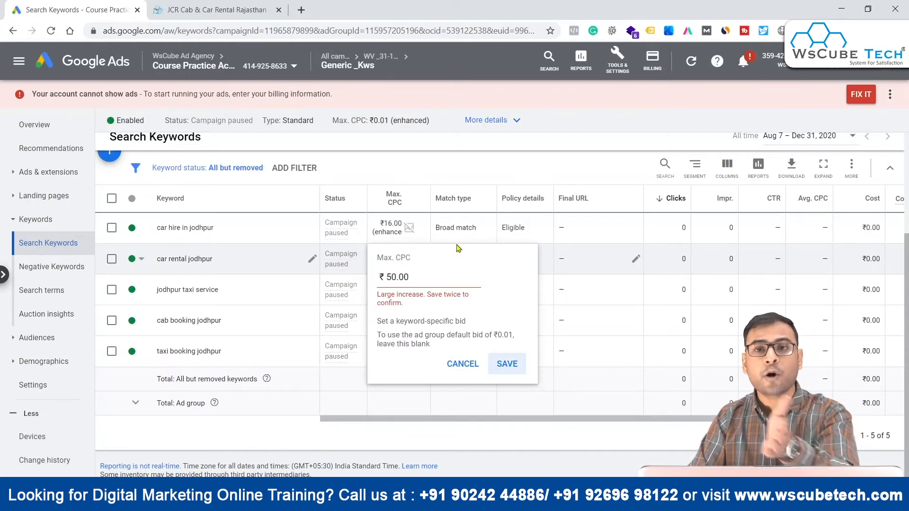
left_click(518, 366)
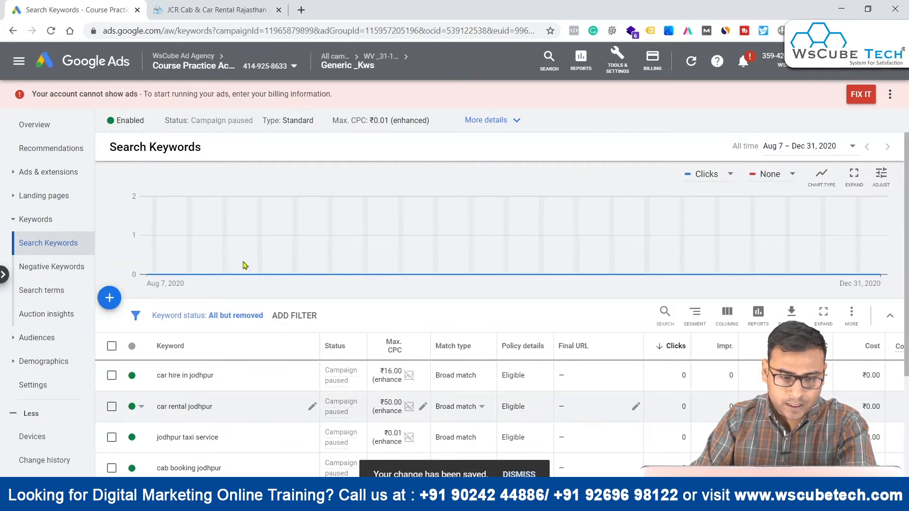
- Return to the campaign's ad groups and set the default max. CPC of Generic _Kws to ₹16.00
left_click(13, 32)
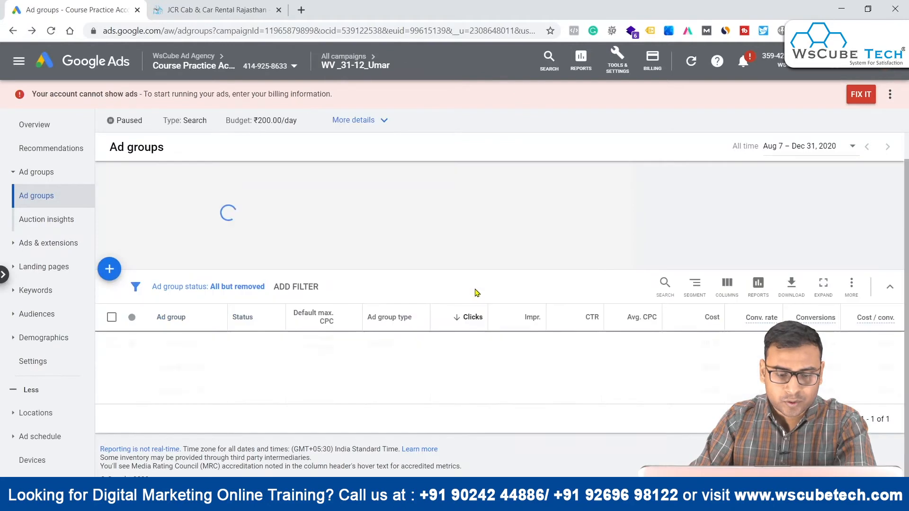
left_click(354, 347)
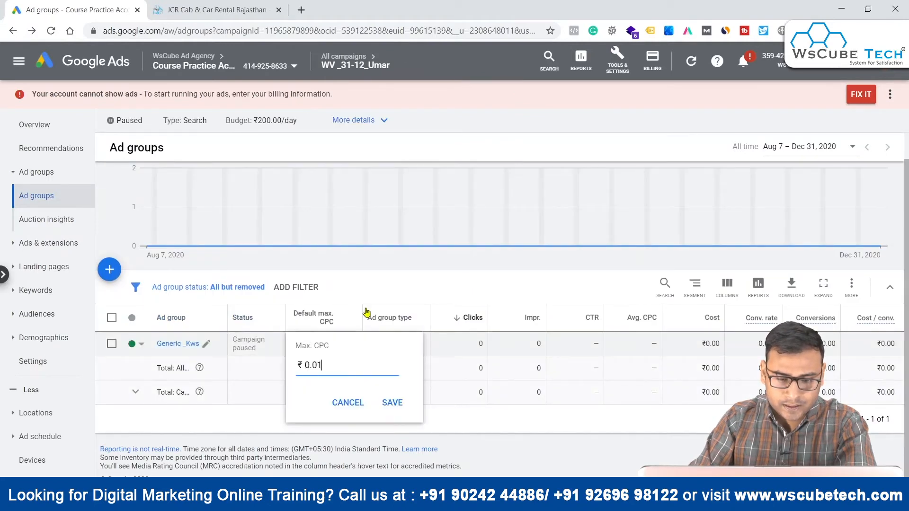
left_click_drag(345, 365, 305, 365)
type("1")
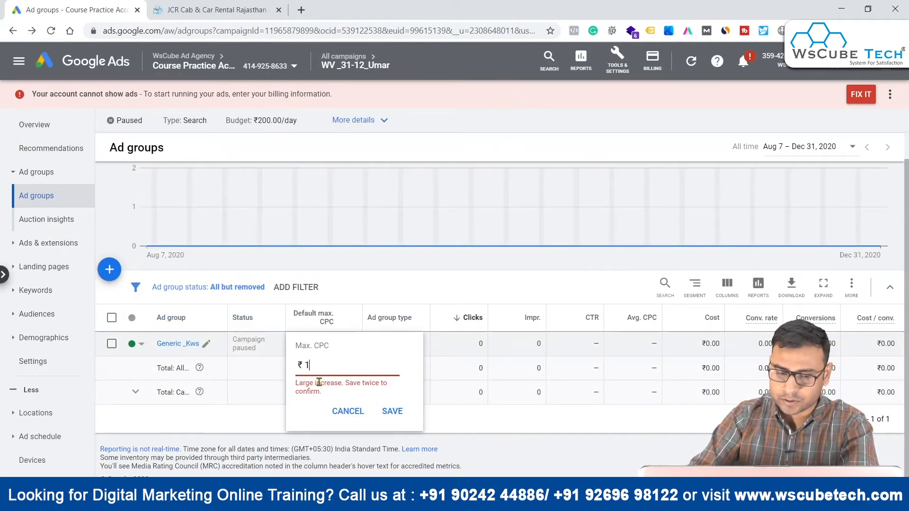
type("6")
left_click(378, 412)
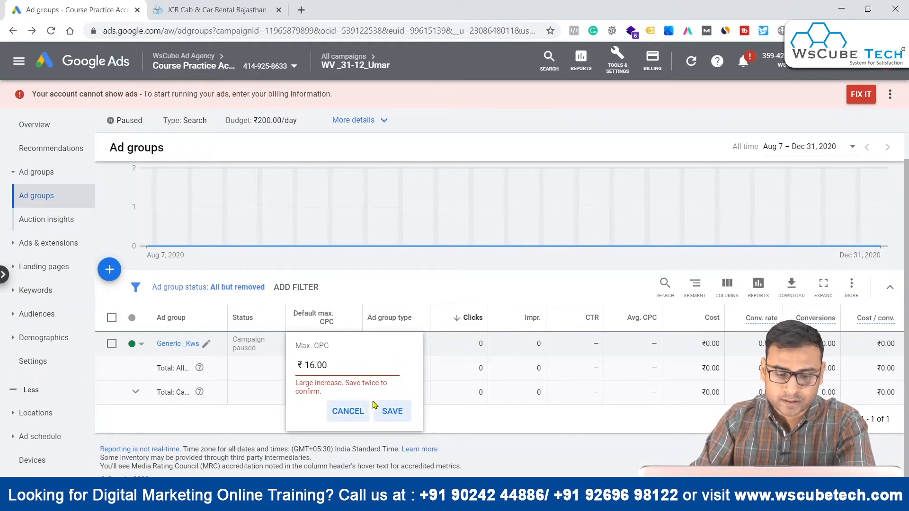
left_click(392, 411)
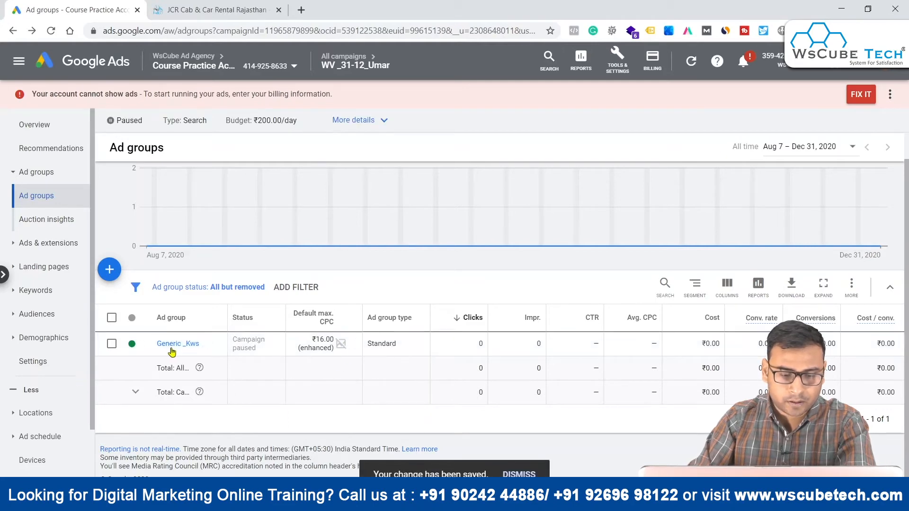
- Check the max. CPC of each keyword in the Generic _Kws ad group
left_click(178, 344)
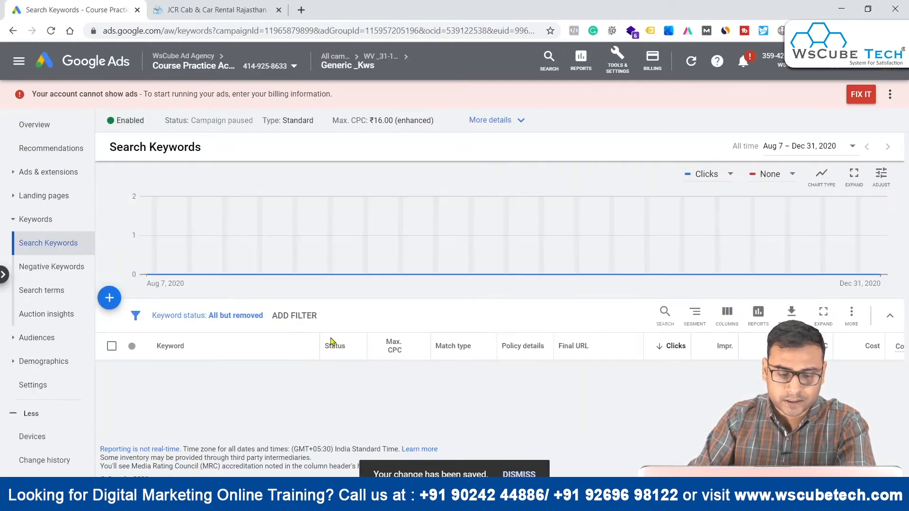
scroll(361, 322, "down", 3)
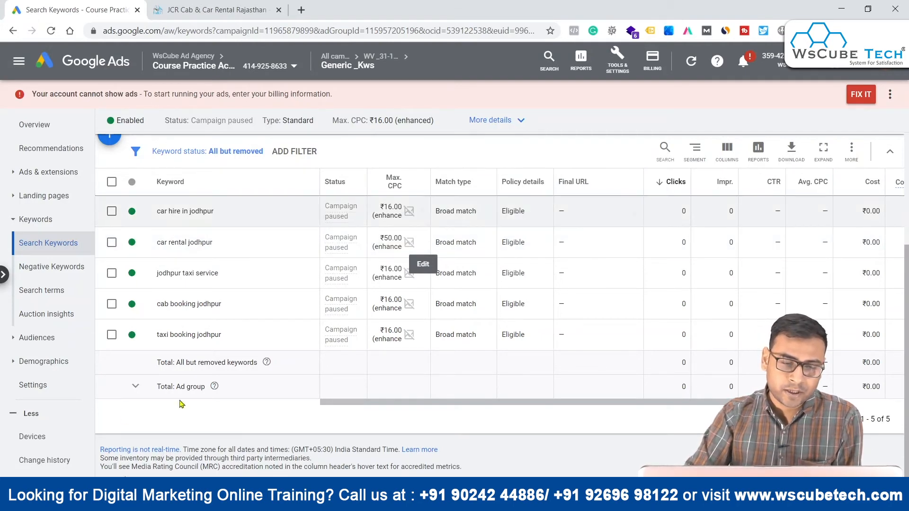
scroll(286, 314, "up", 3)
- Start a new responsive search ad for the Generic _Kws ad group
left_click(61, 172)
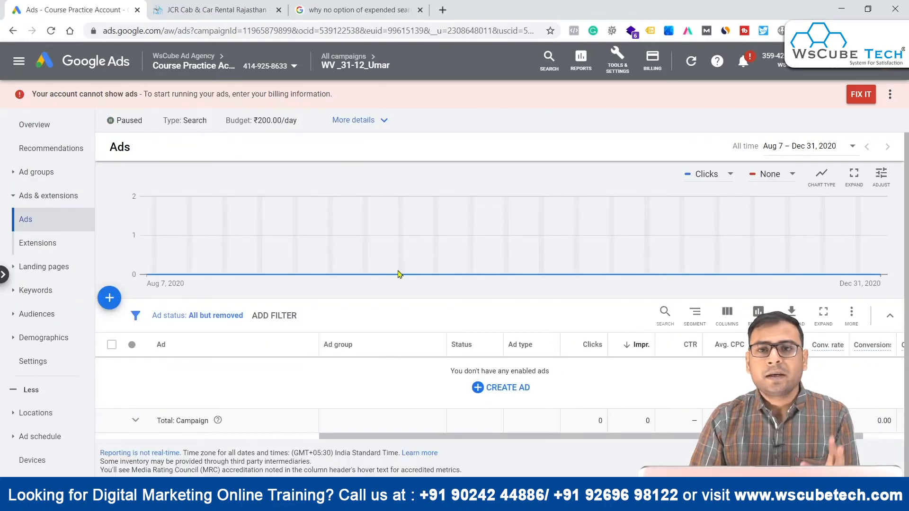
left_click(497, 388)
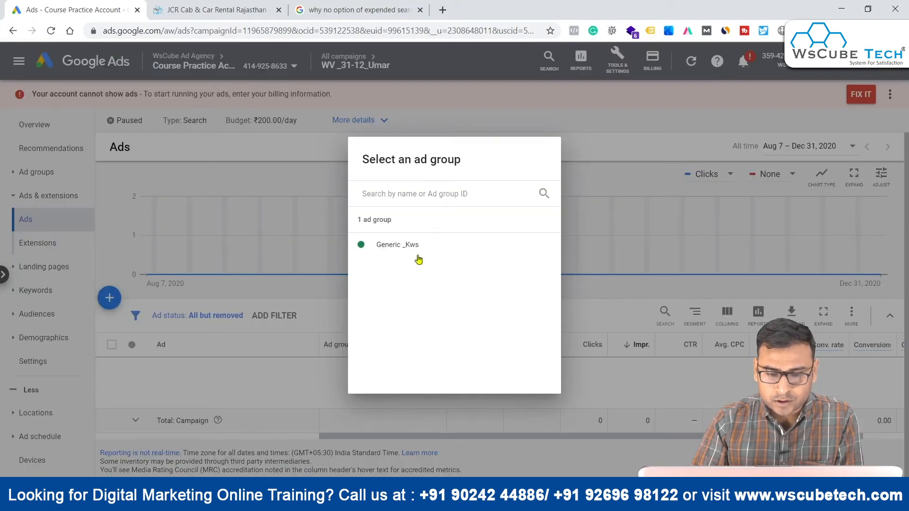
left_click(549, 255)
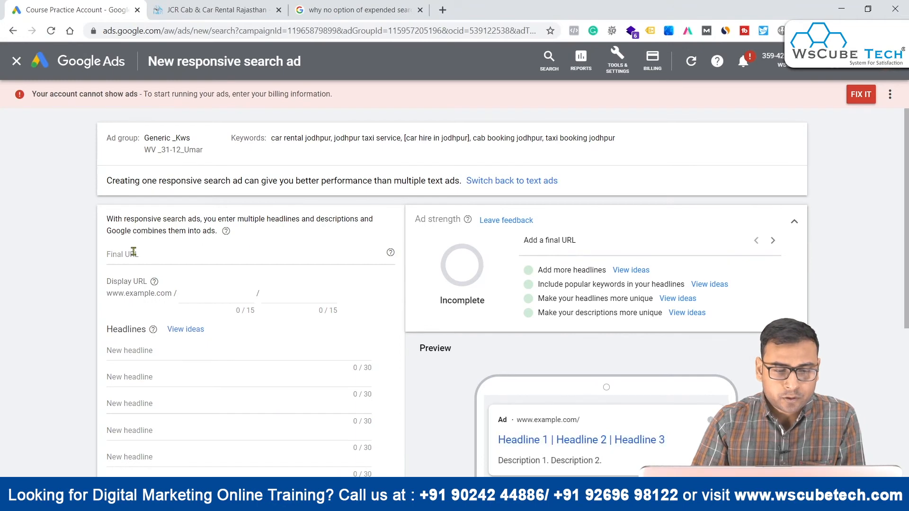
left_click(295, 6)
left_click(266, 8)
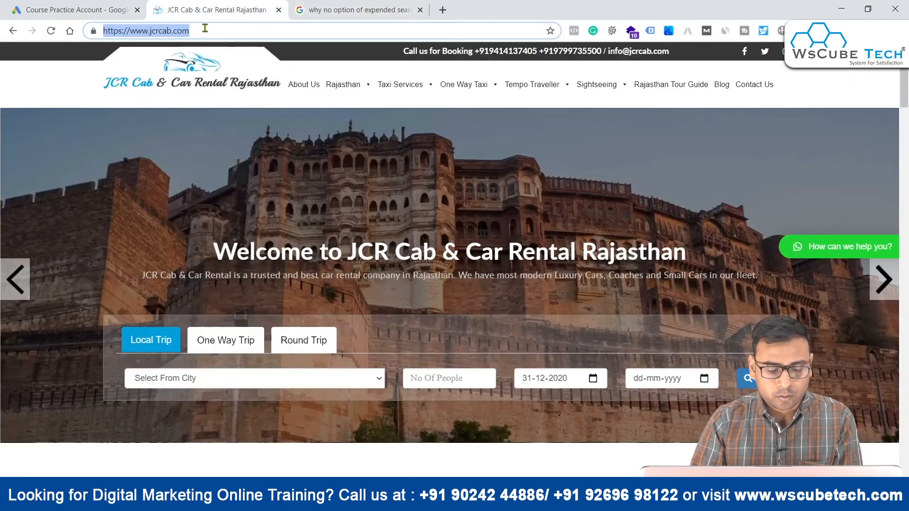
left_click(121, 7)
type("https://www.jcrcab.com/")
key("Tab")
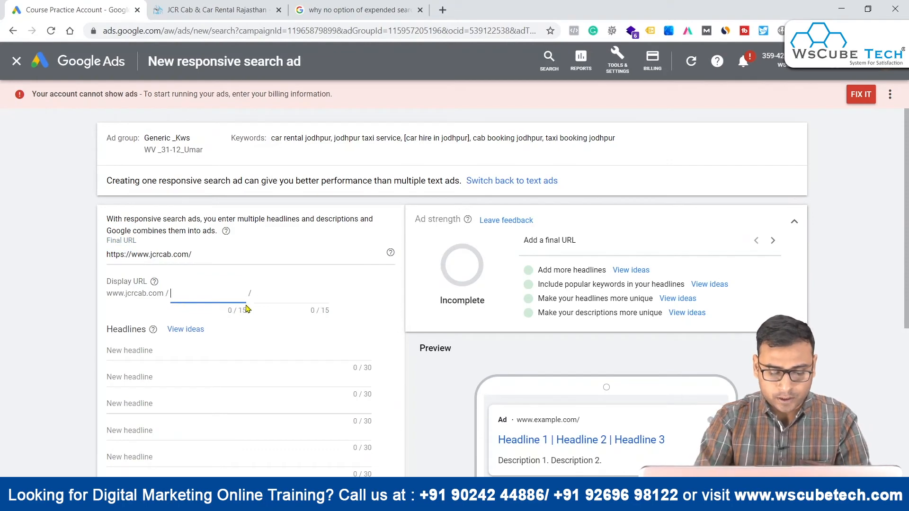
key("Tab")
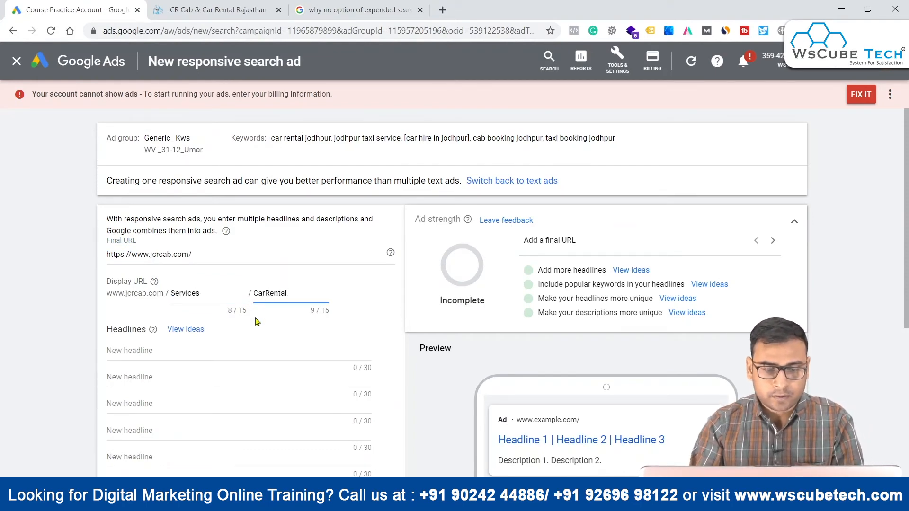
- Enter "#1 Car Rental Serive" as the ad's first headline and start on the second headline
scroll(255, 321, "down", 2)
left_click(243, 278)
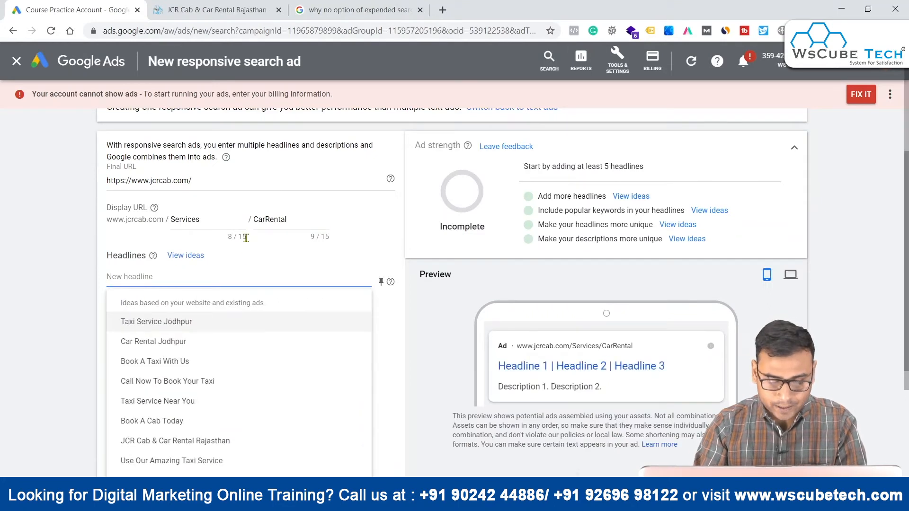
type("#!")
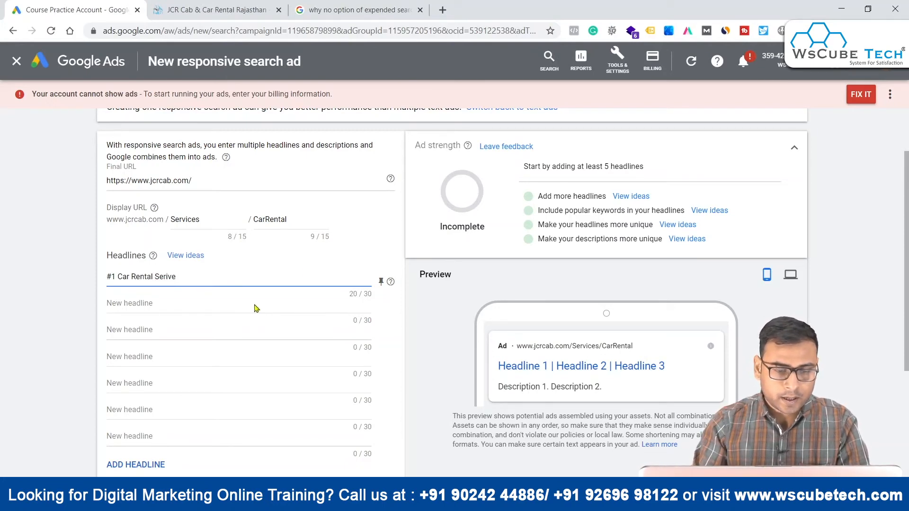
left_click(197, 306)
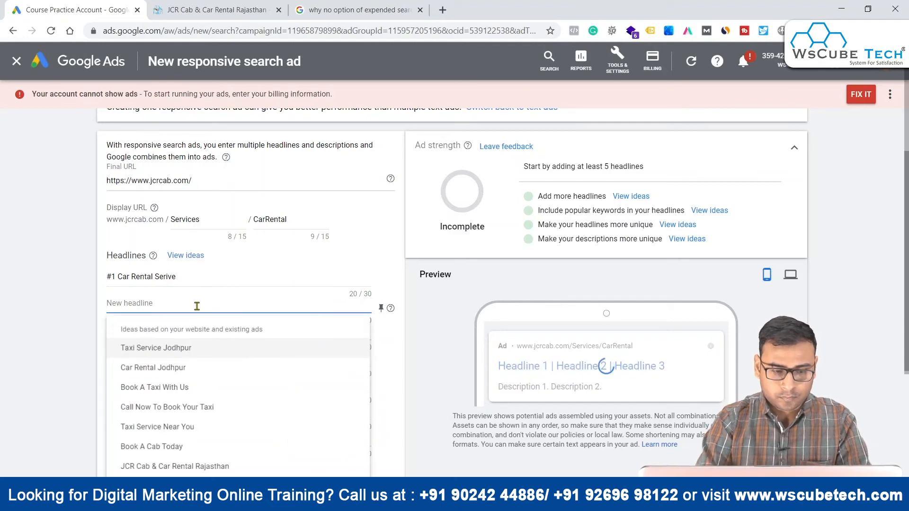